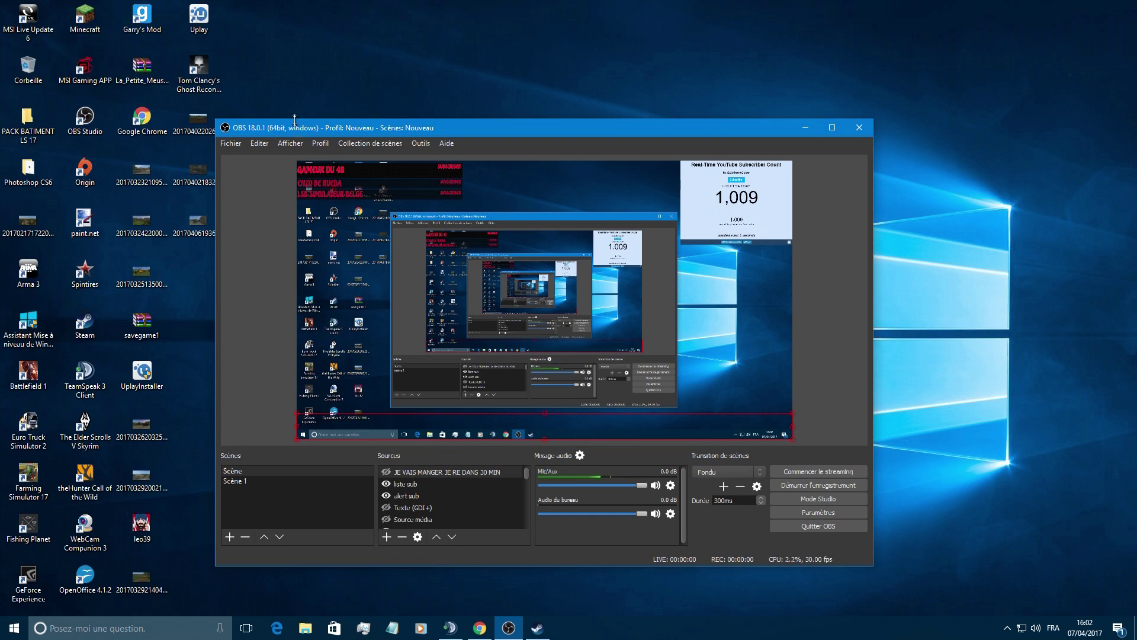
# Step: Open the settings and review the general options, the Services de streaming broadcast type and the list of available streaming services
pyautogui.click(234, 145)
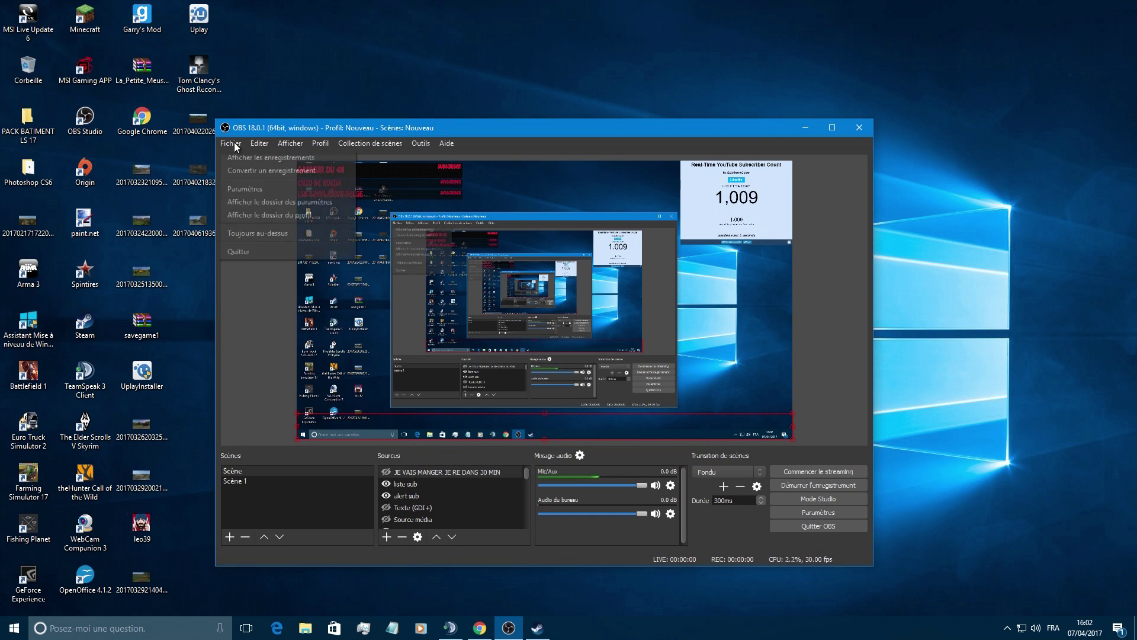
pyautogui.click(242, 189)
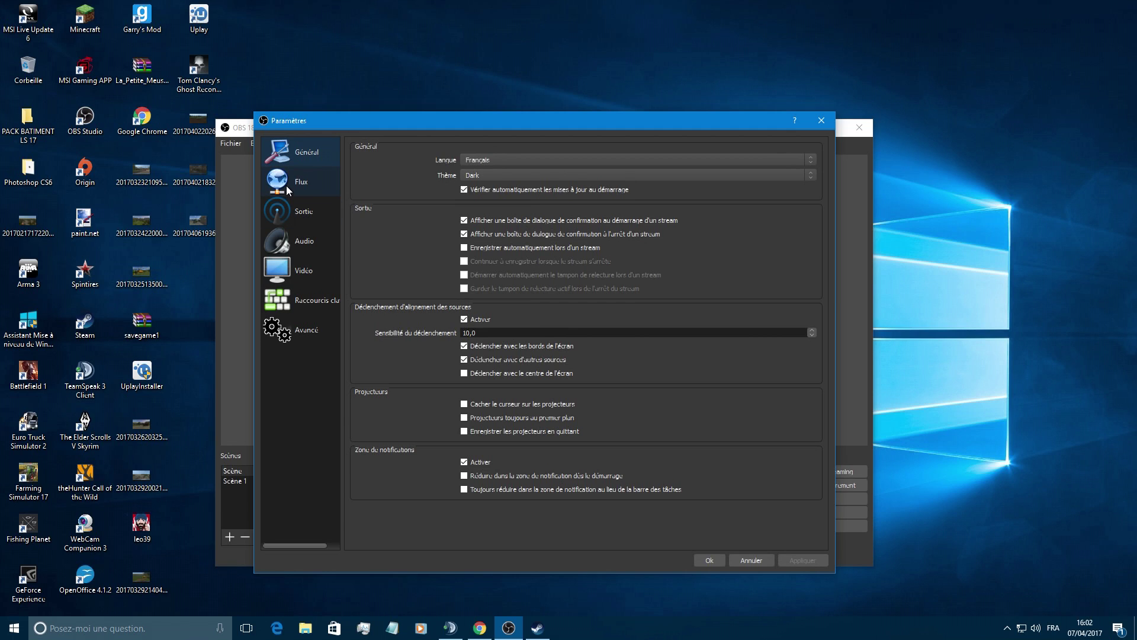
pyautogui.click(507, 176)
pyautogui.click(507, 176)
pyautogui.click(321, 175)
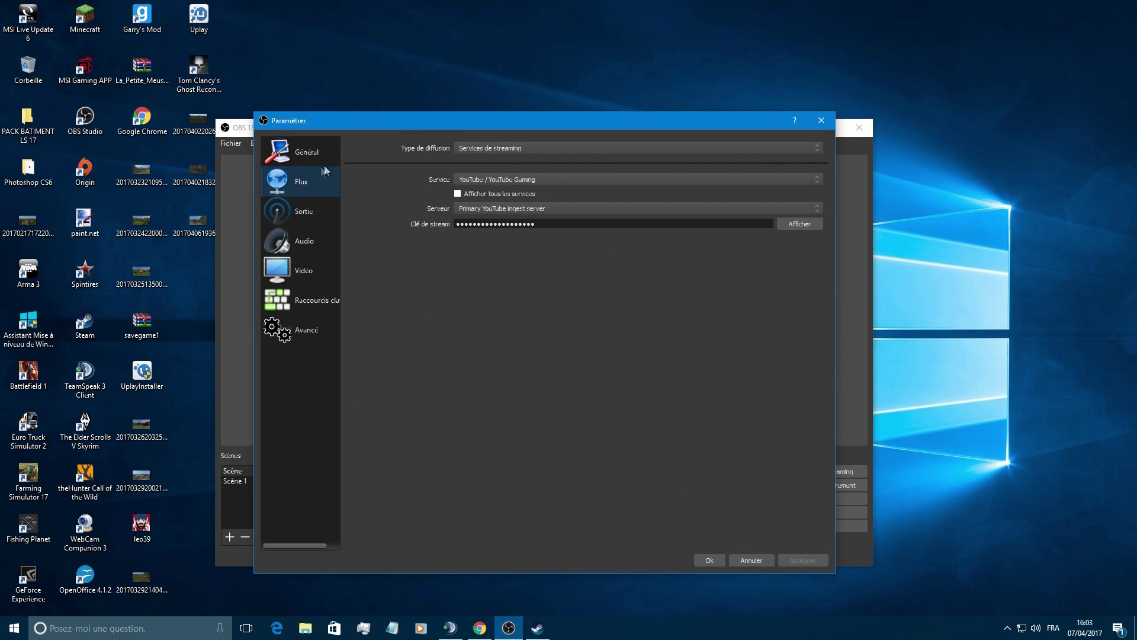
pyautogui.click(518, 147)
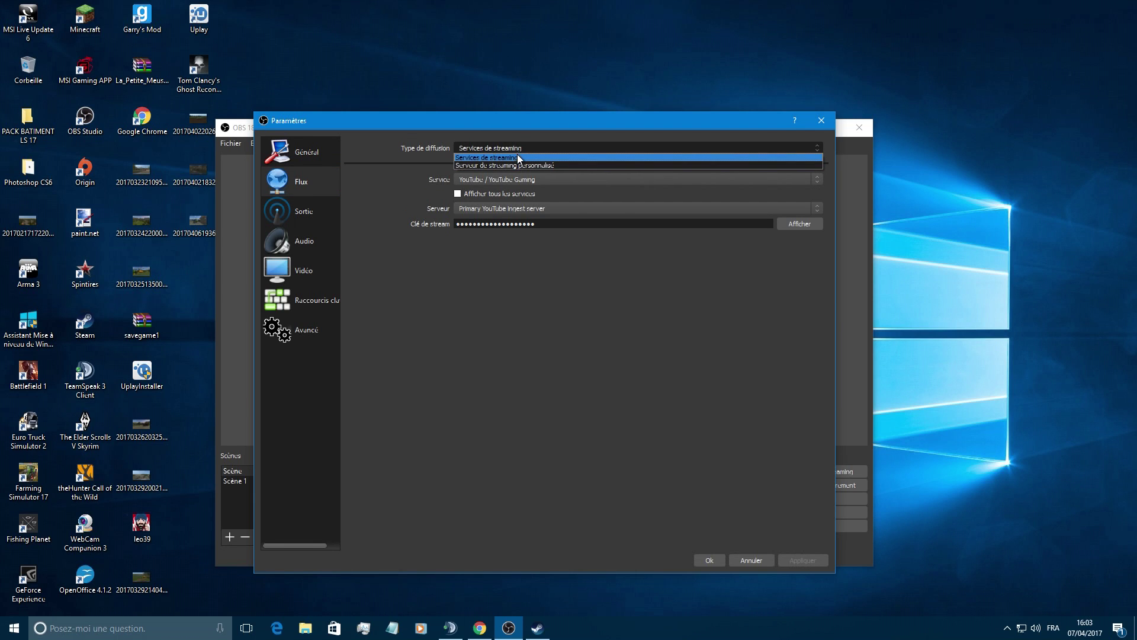
pyautogui.click(518, 157)
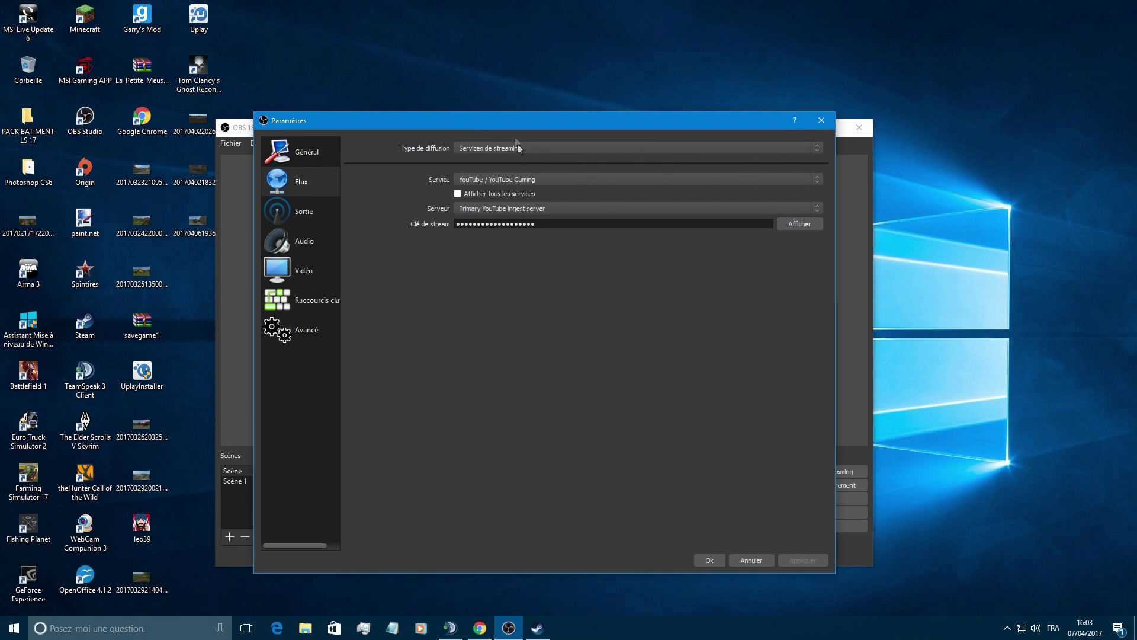
pyautogui.click(553, 180)
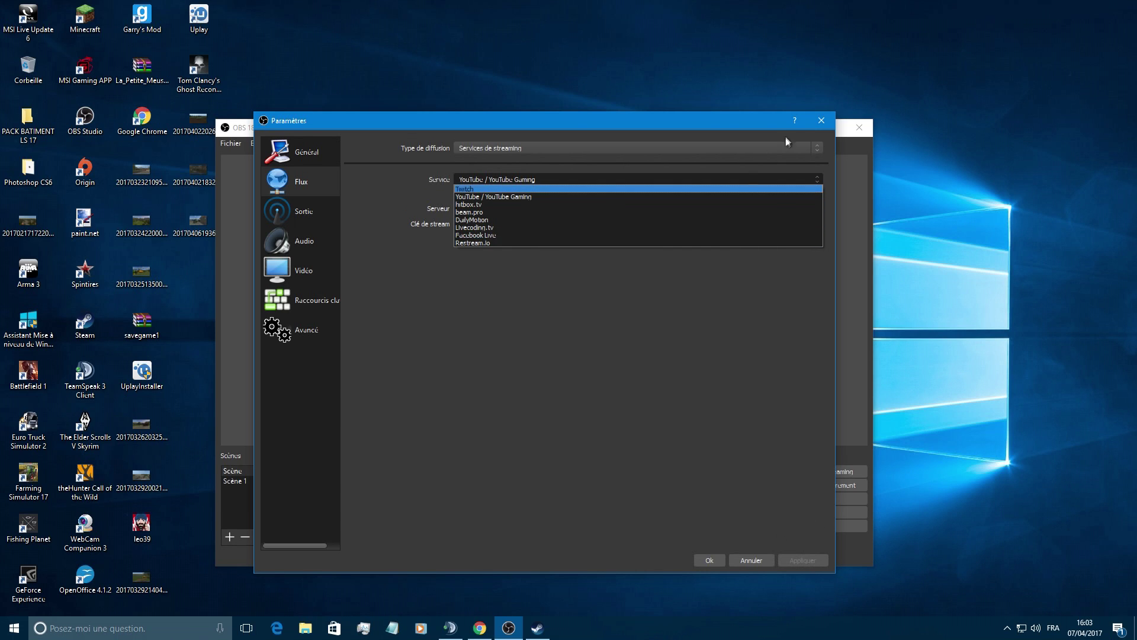
# Step: Examine the streaming output settings, including the rescale resolution choices, the bitrate and the keyframe interval
pyautogui.click(311, 210)
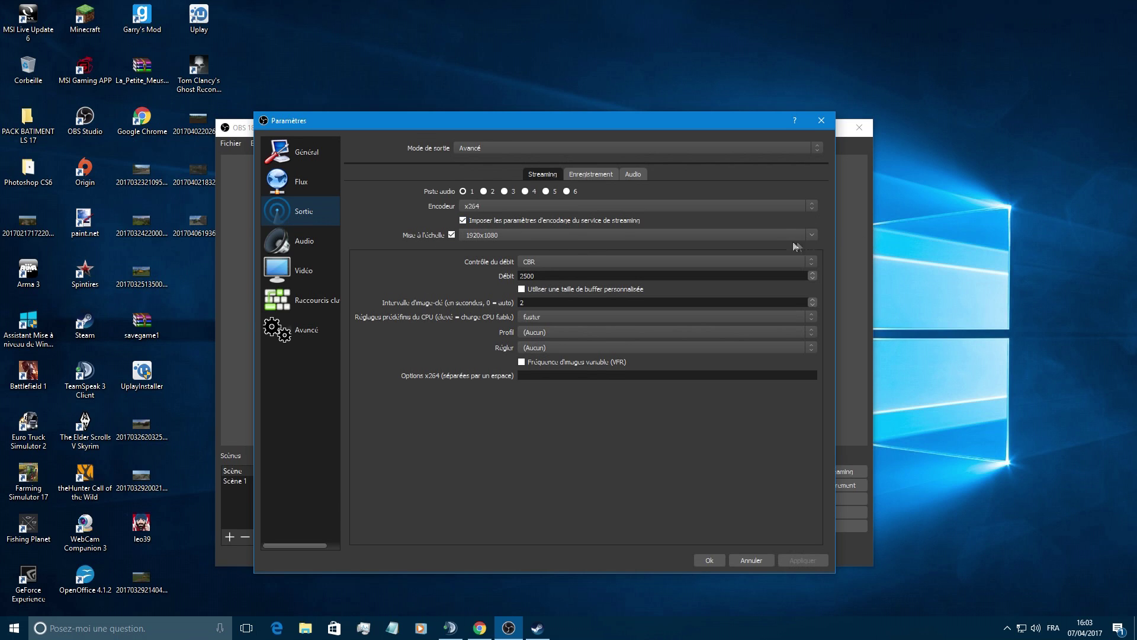
pyautogui.click(811, 234)
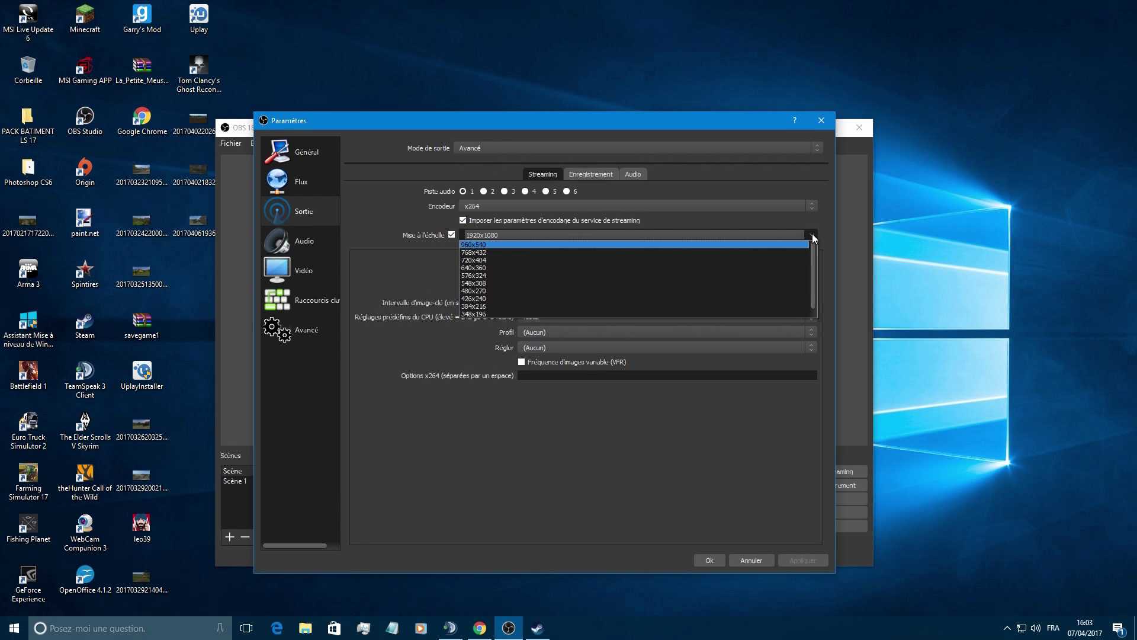
pyautogui.click(813, 236)
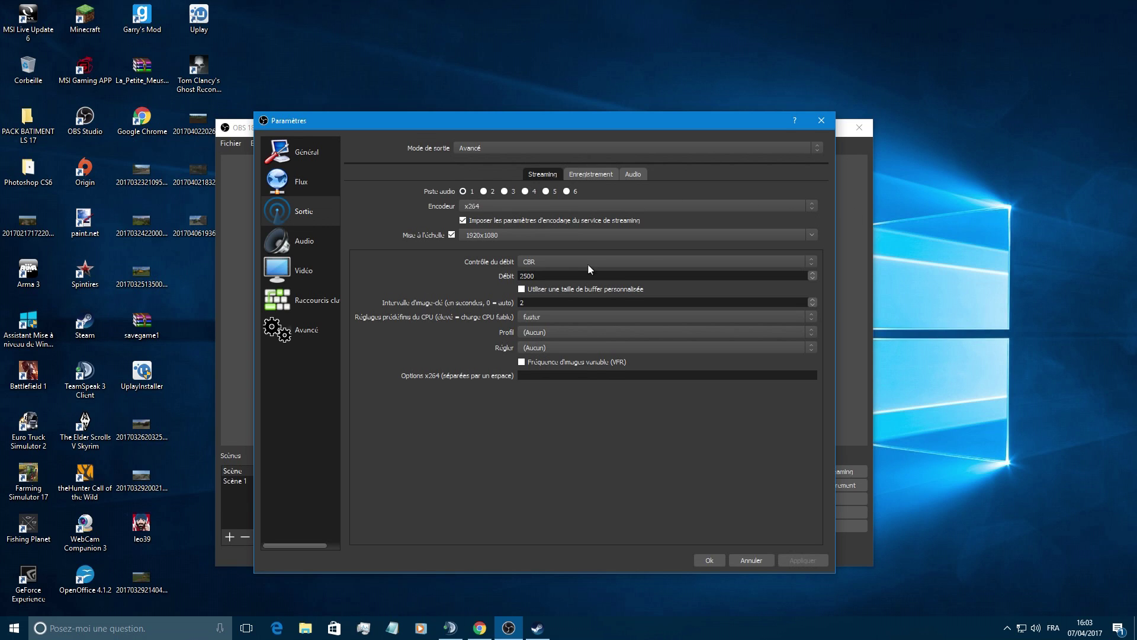
pyautogui.click(580, 301)
# Step: Review the audio, video output resolution, hotkey and advanced settings, and close the settings window
pyautogui.click(271, 249)
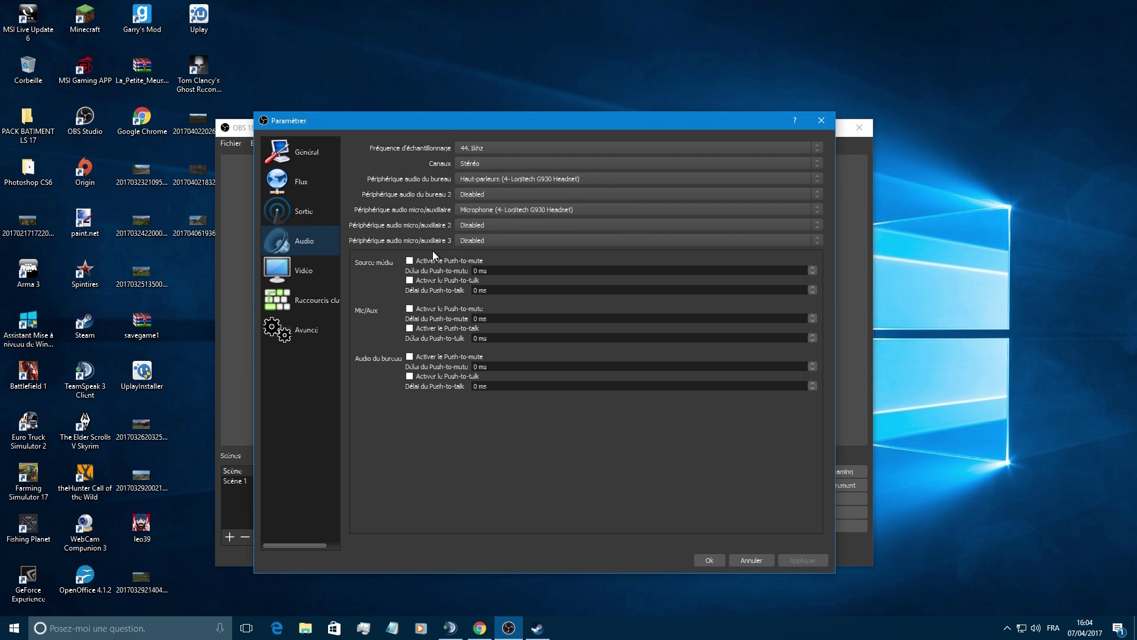
pyautogui.click(290, 274)
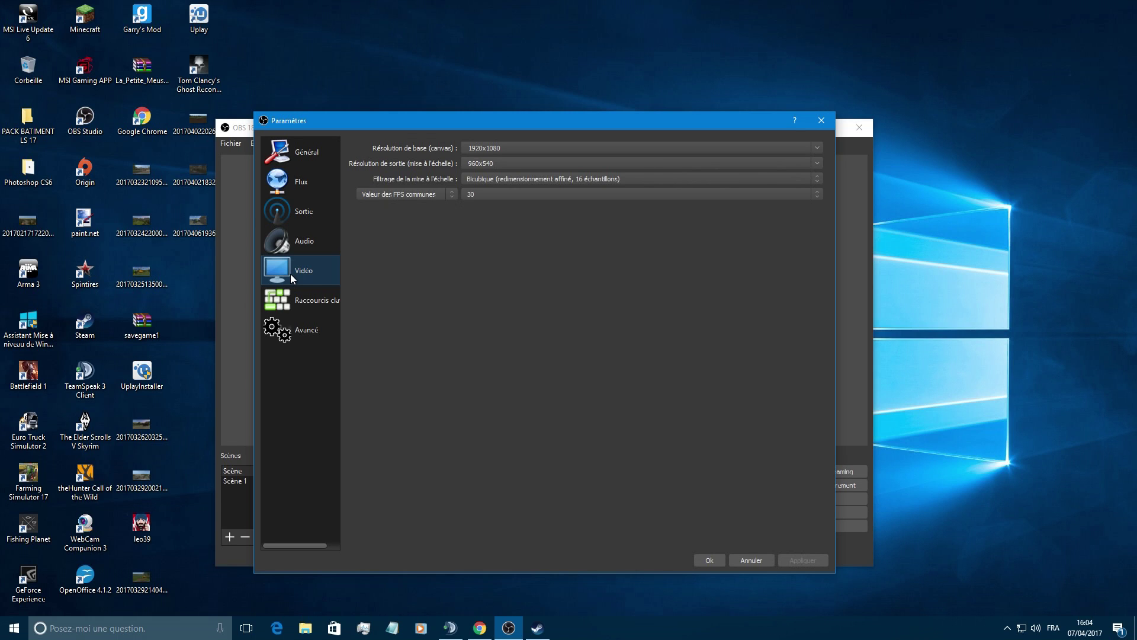
pyautogui.click(818, 160)
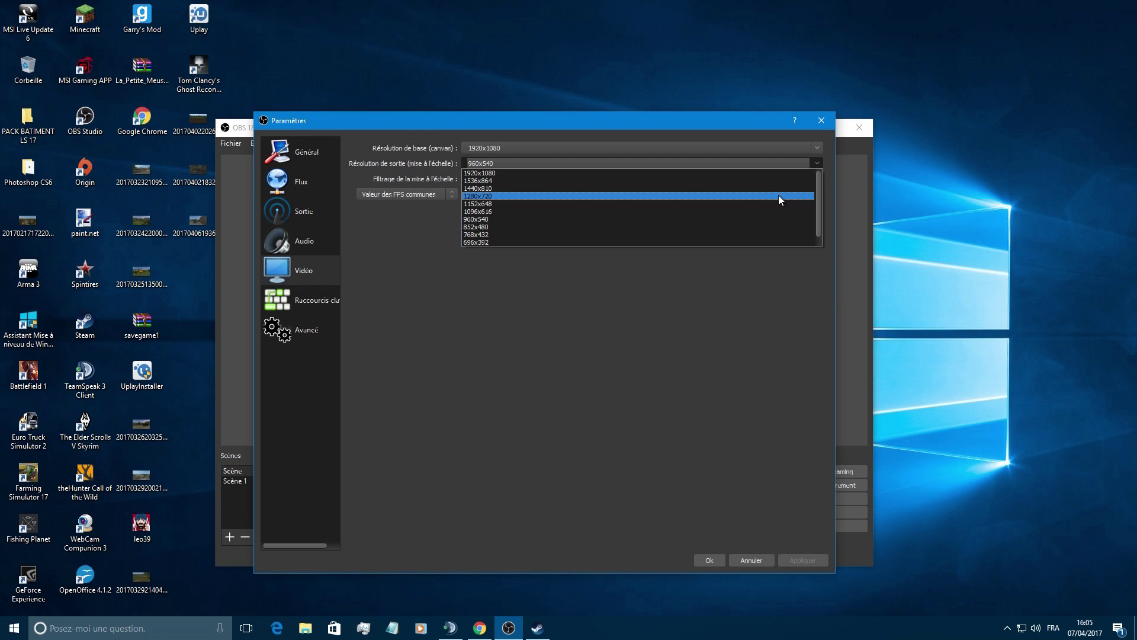
pyautogui.click(817, 166)
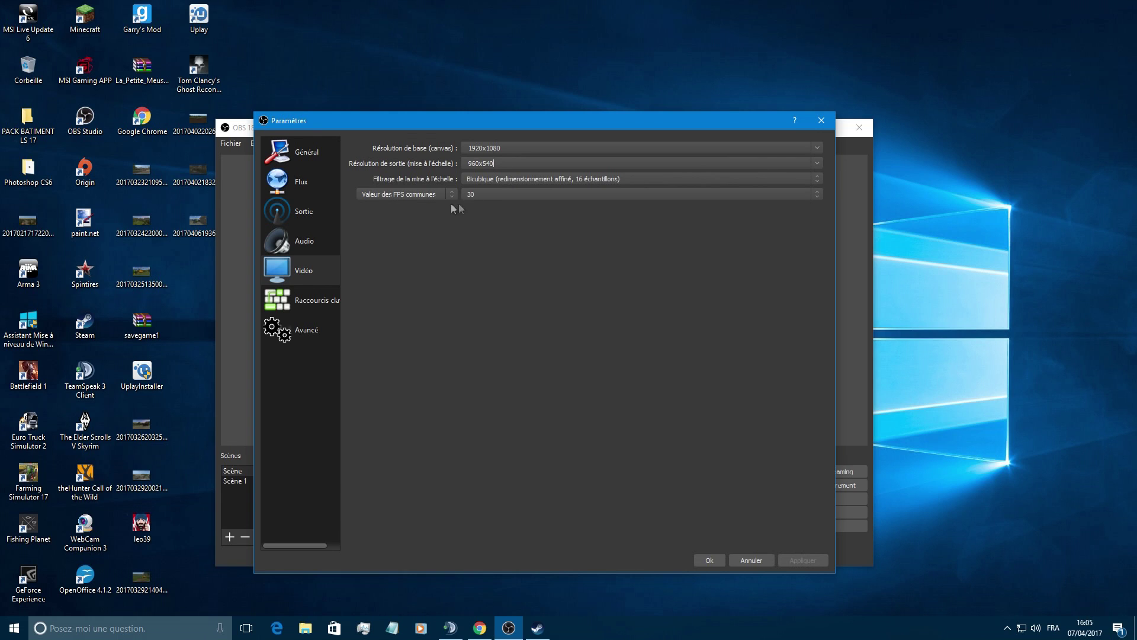
pyautogui.click(309, 302)
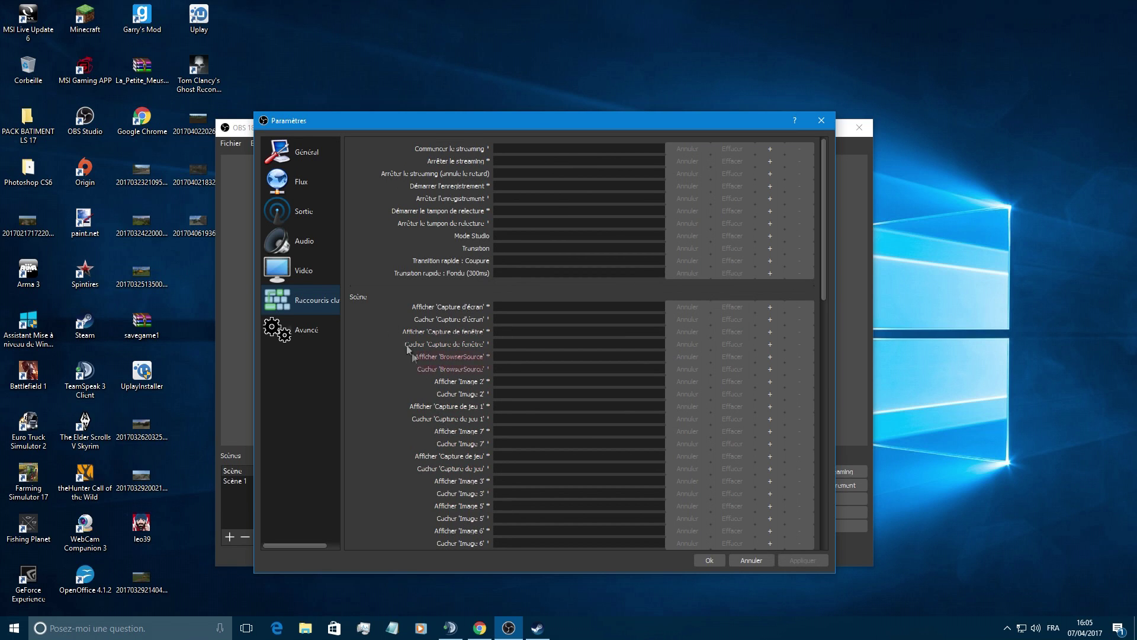
pyautogui.click(284, 336)
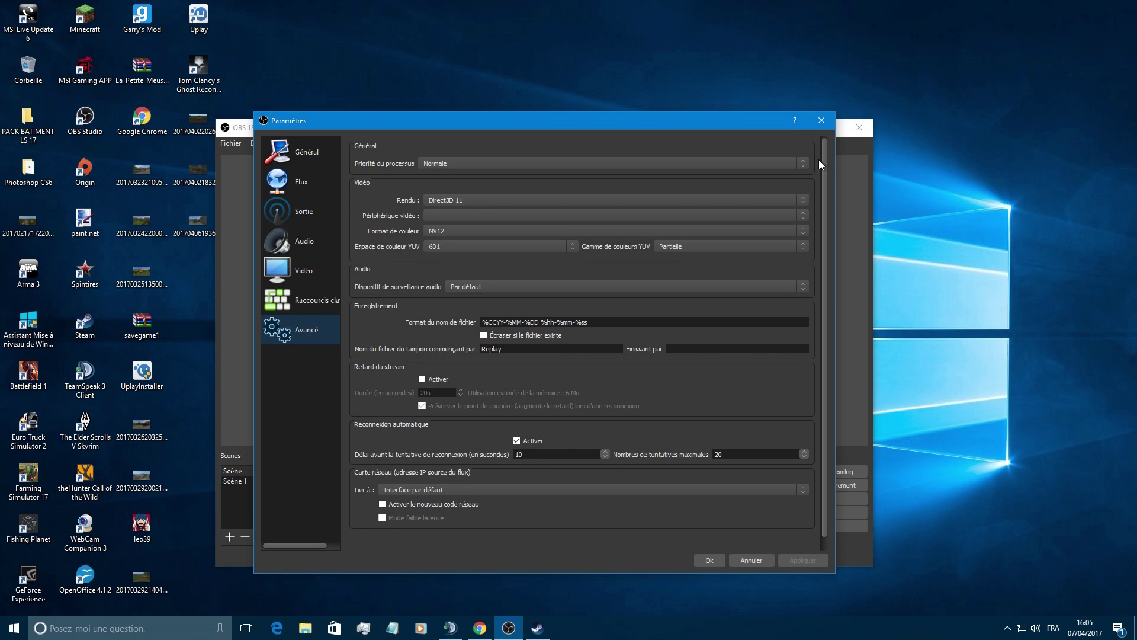
pyautogui.click(821, 121)
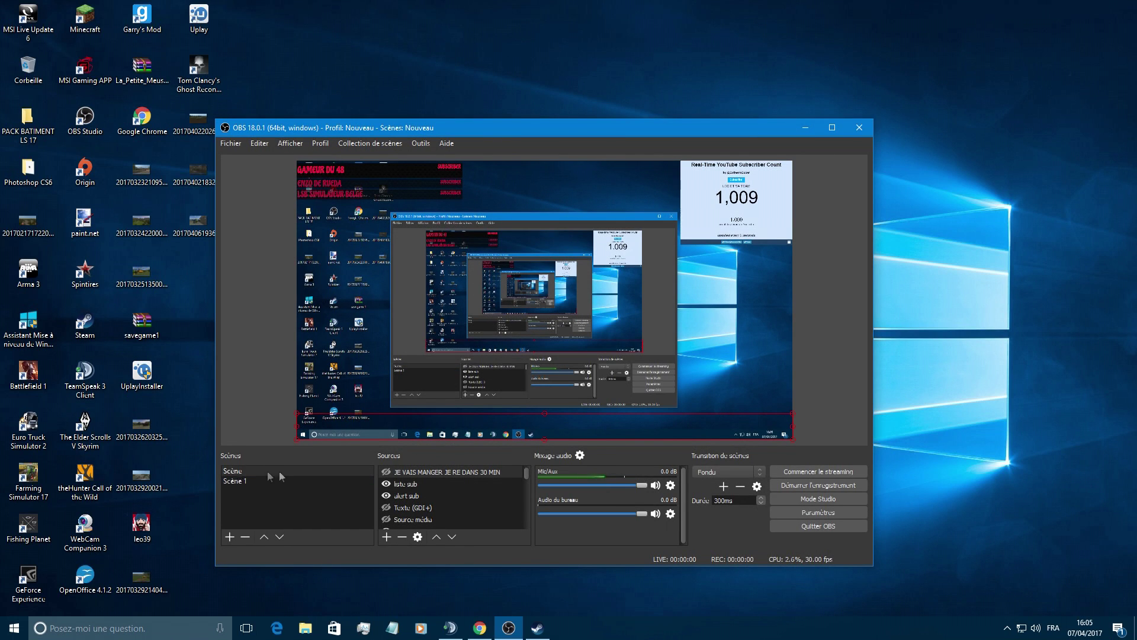
# Step: Add a new game capture source with its mode set to "Capturer une fenêtre spécifique"
pyautogui.rightClick(472, 495)
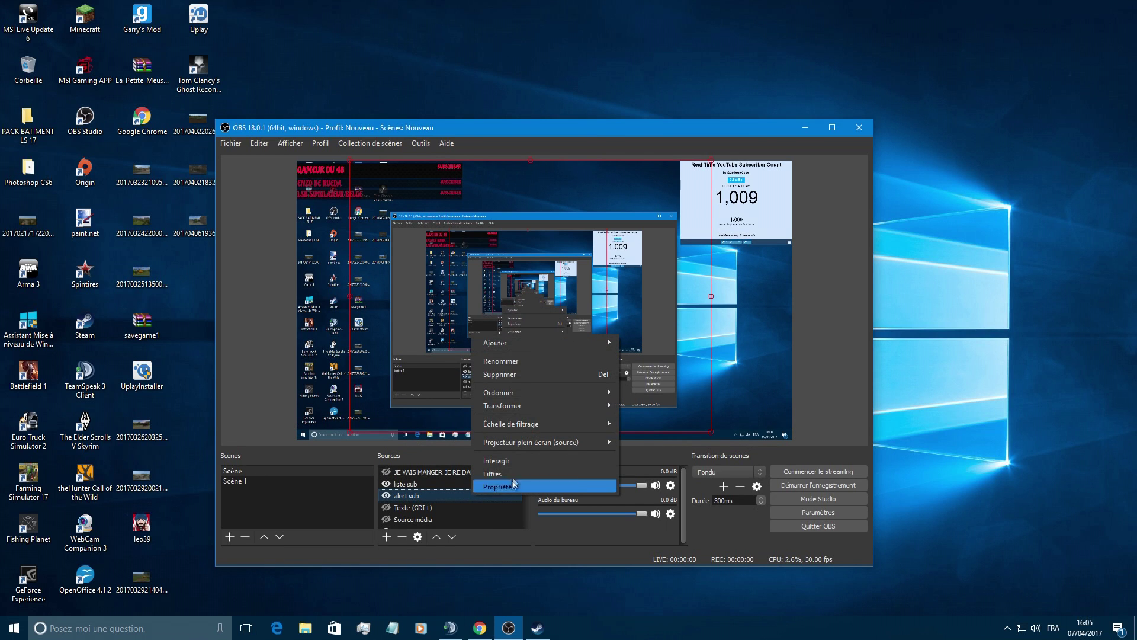
pyautogui.moveTo(586, 344)
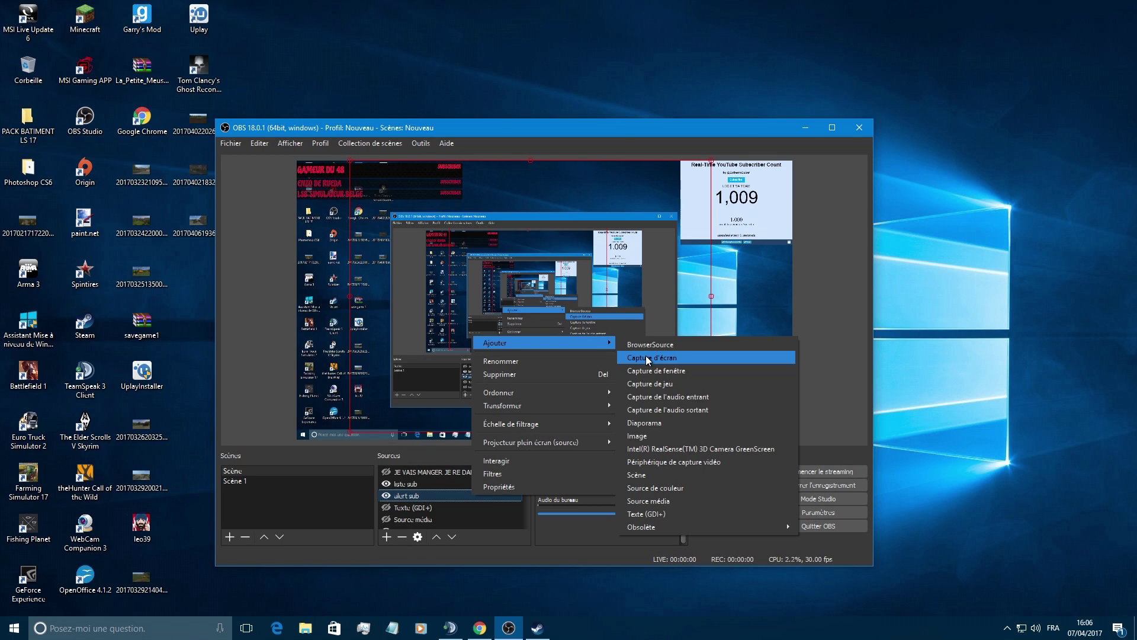
pyautogui.click(669, 384)
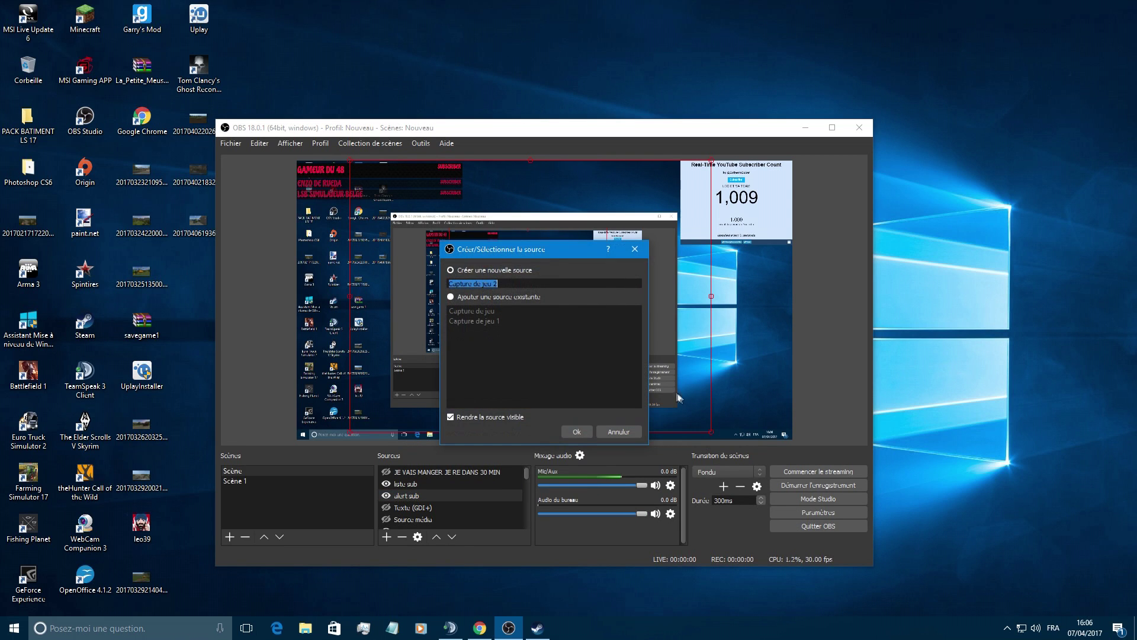
pyautogui.click(578, 424)
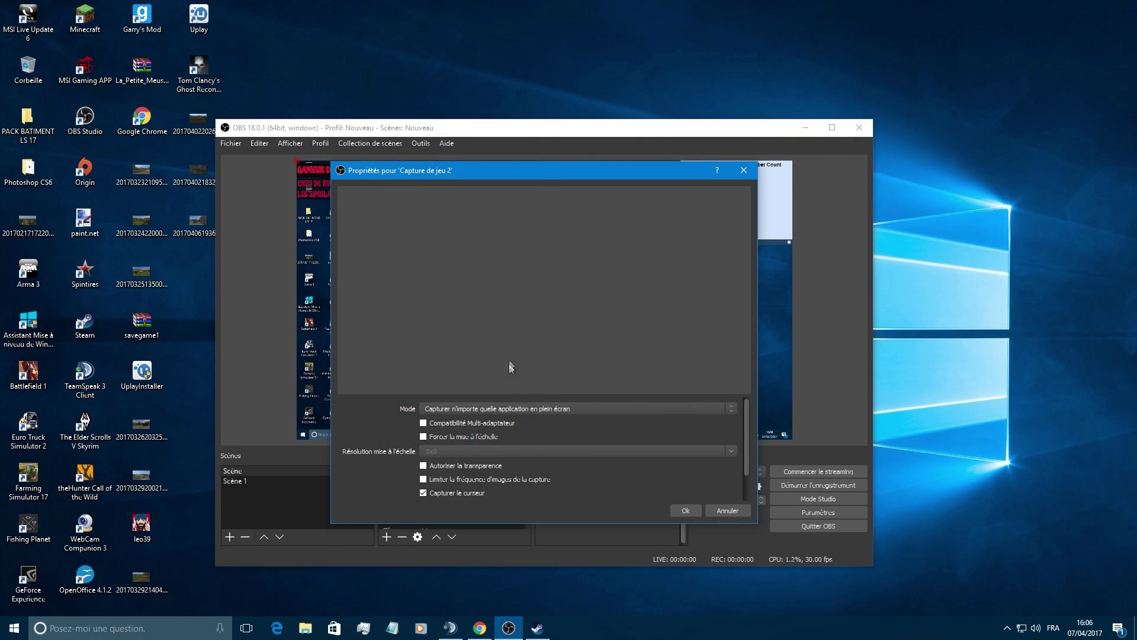
pyautogui.click(563, 409)
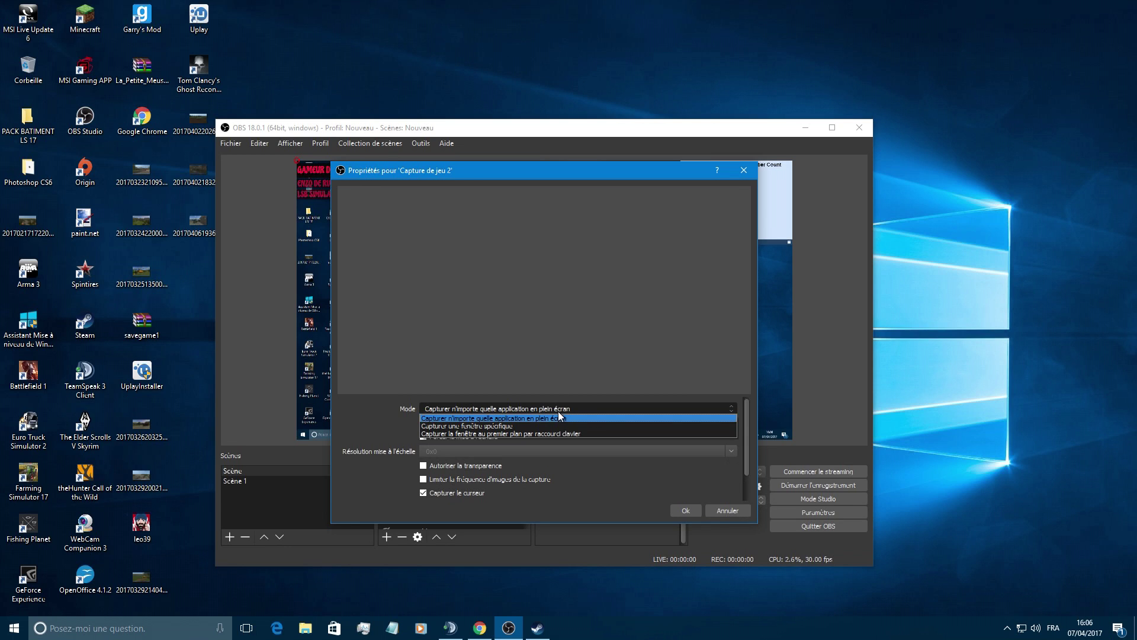
pyautogui.click(543, 425)
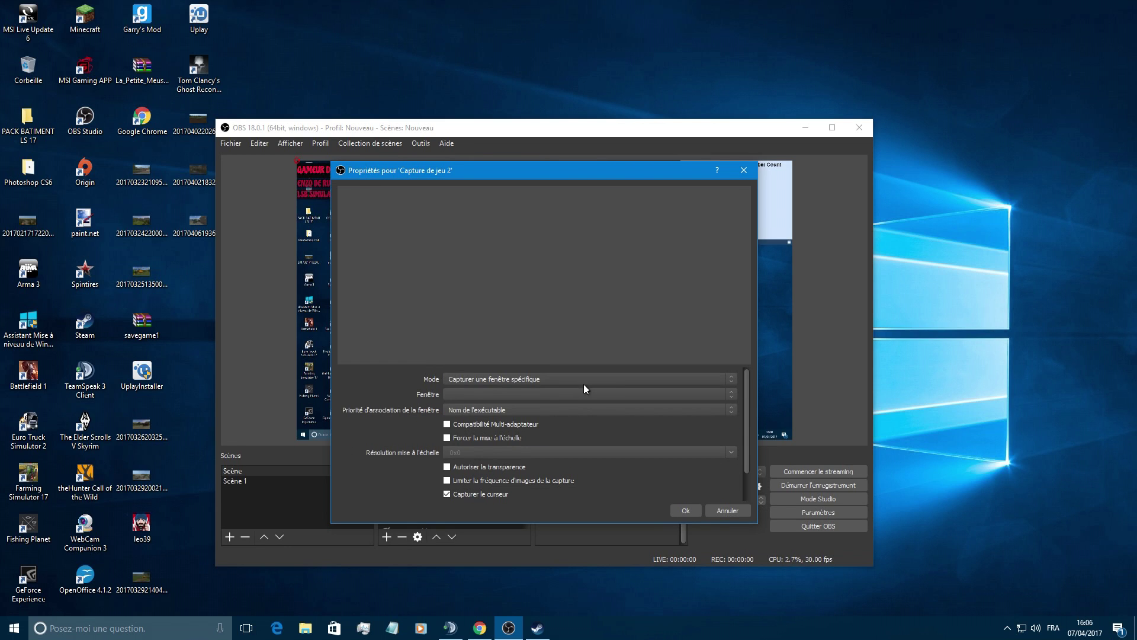
pyautogui.click(574, 394)
pyautogui.click(546, 411)
pyautogui.click(685, 511)
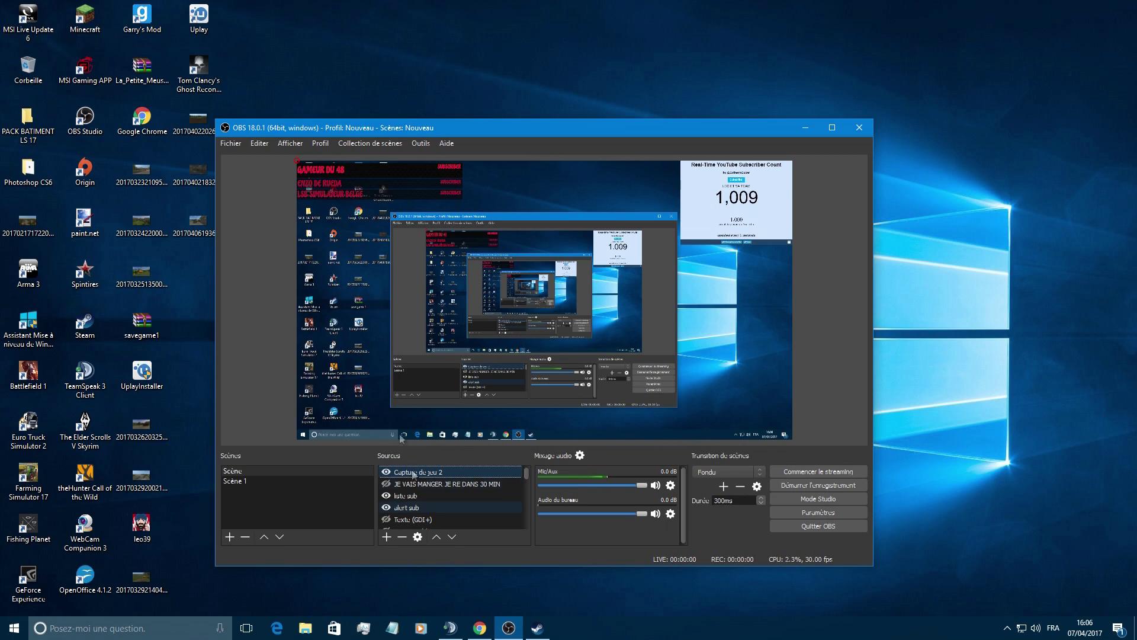
# Step: Delete the newly added game capture source from the scene and confirm the removal
pyautogui.rightClick(386, 467)
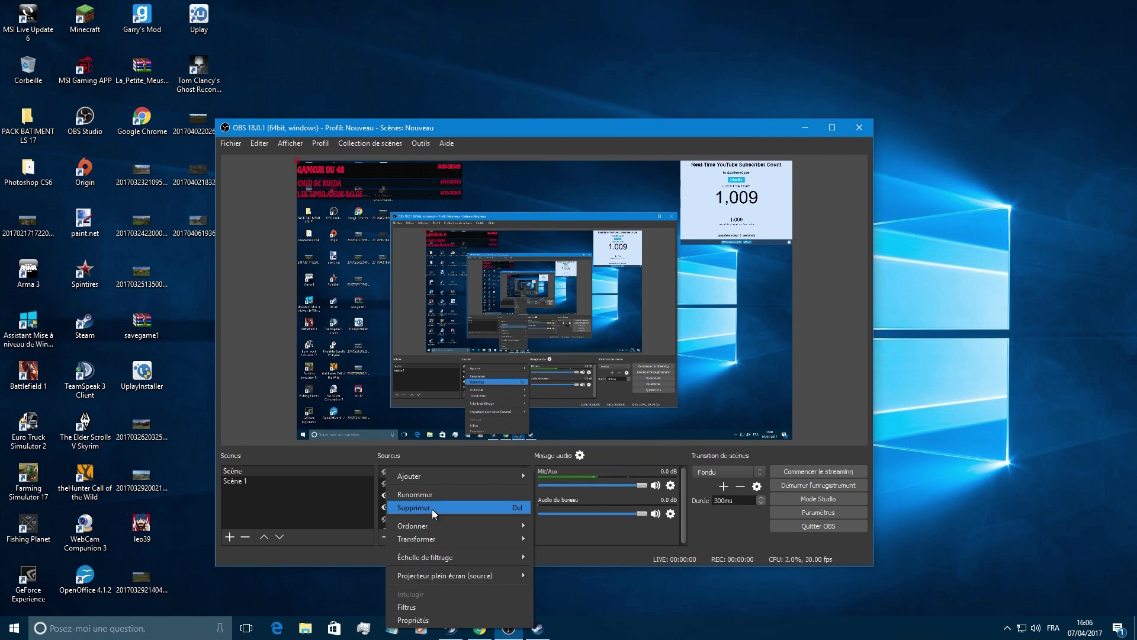
pyautogui.click(417, 508)
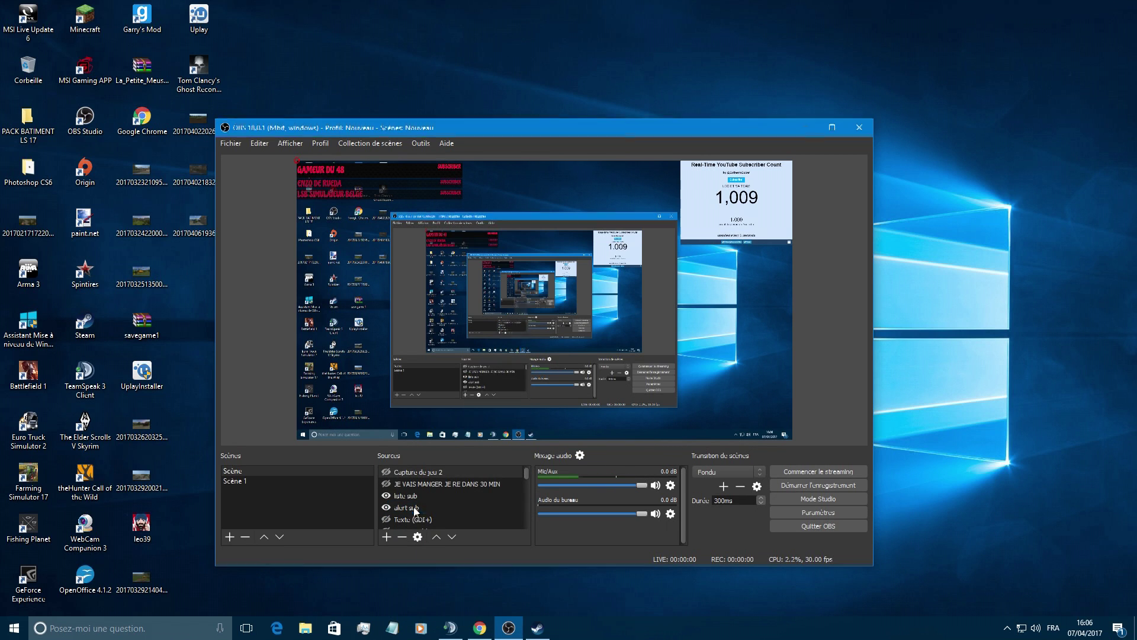
pyautogui.click(628, 361)
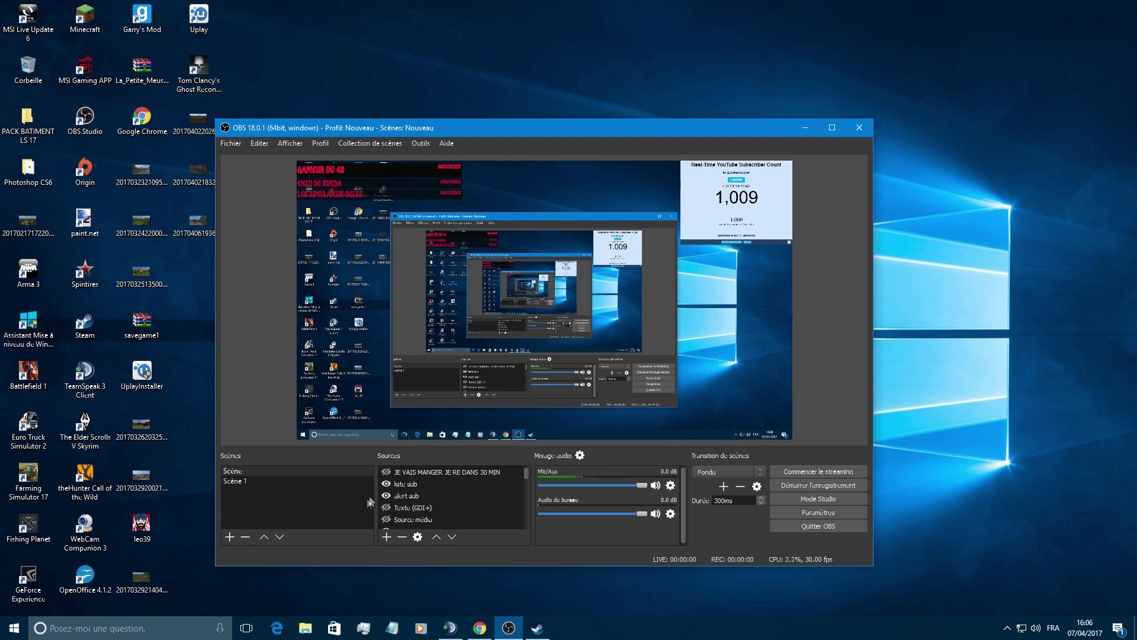
# Step: Make the "JE VAIS MANGER JE RE DANS 30 MIN" source visible and look through the source types that can be added
pyautogui.click(386, 472)
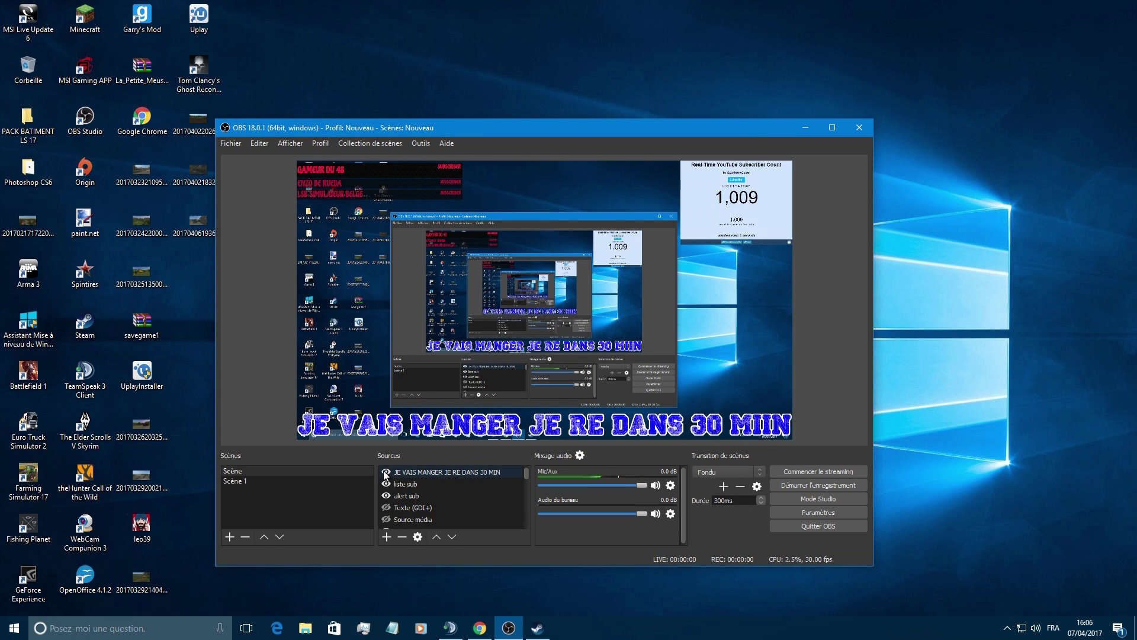
pyautogui.rightClick(389, 472)
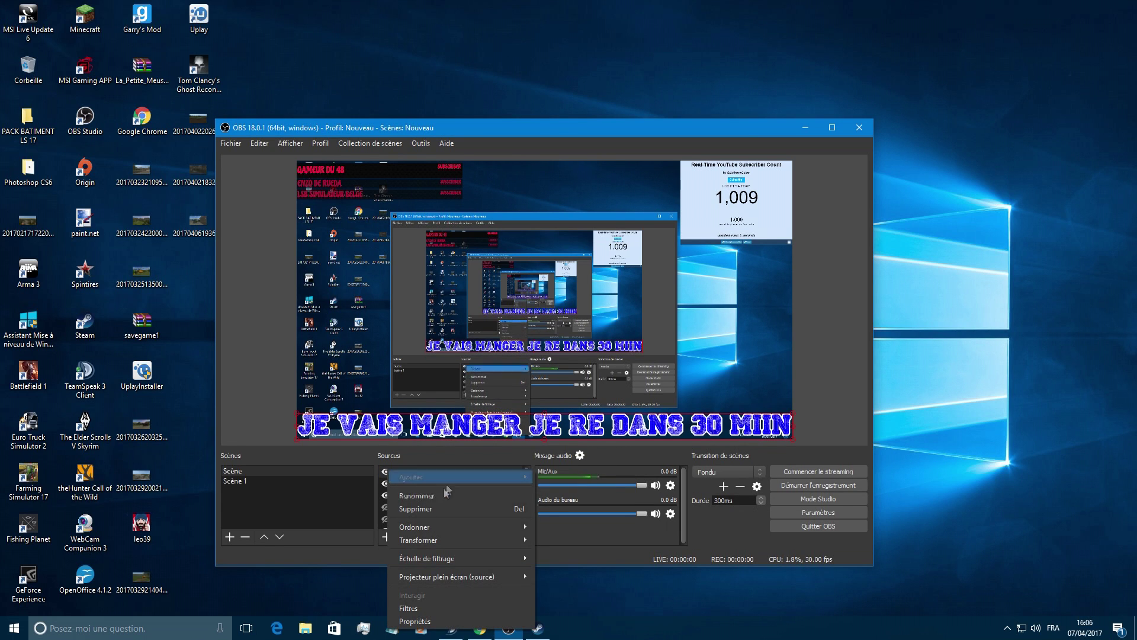
pyautogui.moveTo(497, 477)
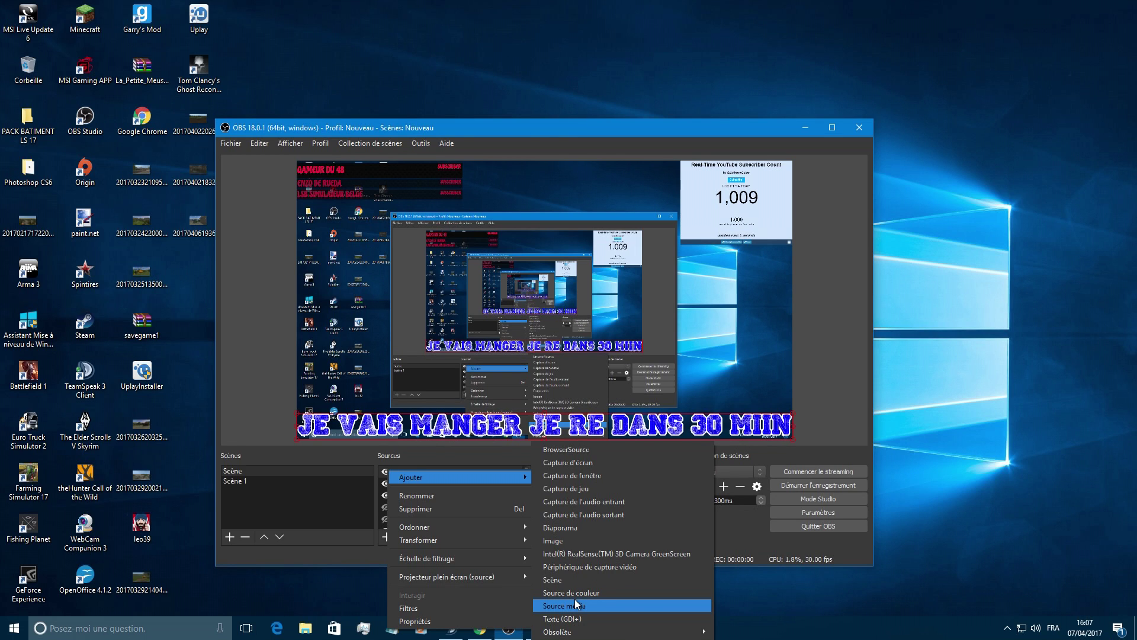
pyautogui.click(355, 498)
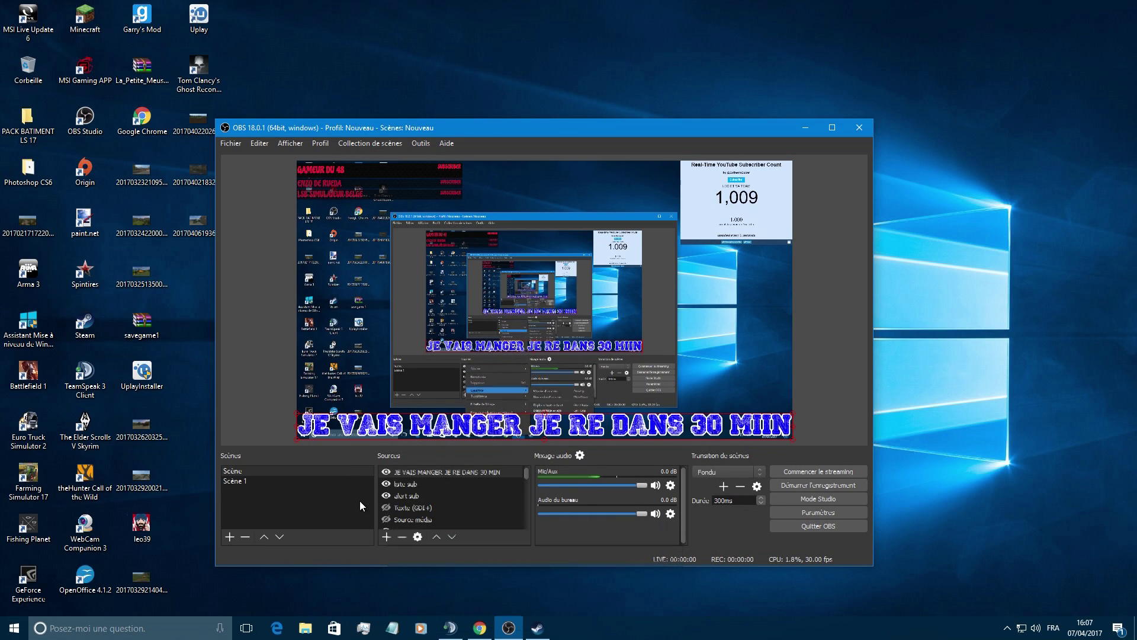
# Step: Preview the "Source média" video in the scene, review its local file and playback properties, and hide it again
pyautogui.click(386, 519)
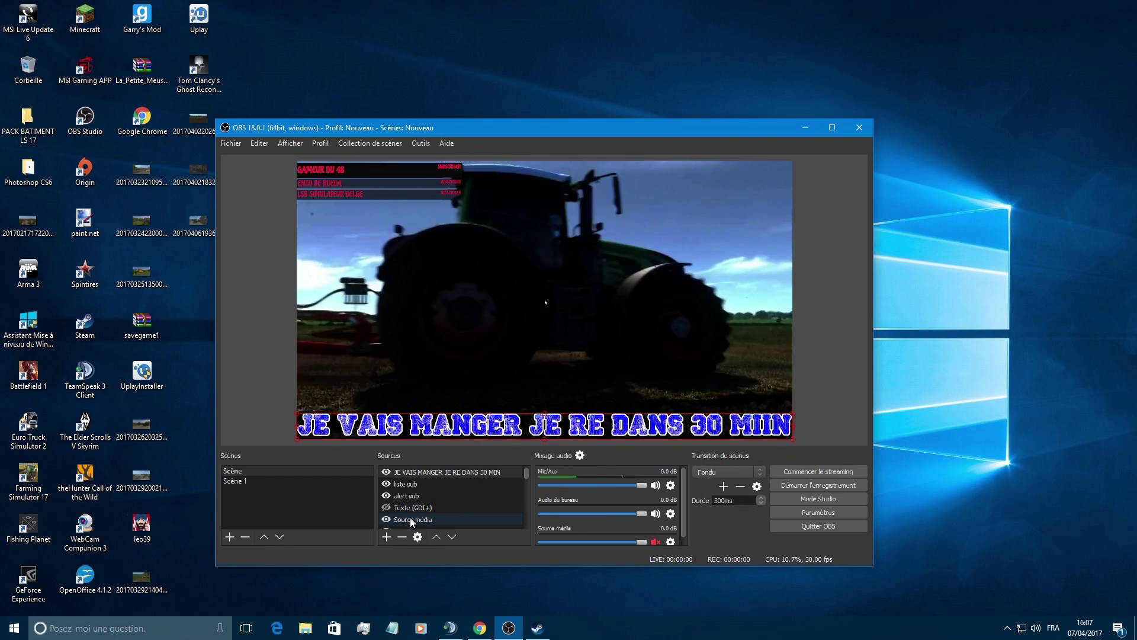
pyautogui.rightClick(413, 521)
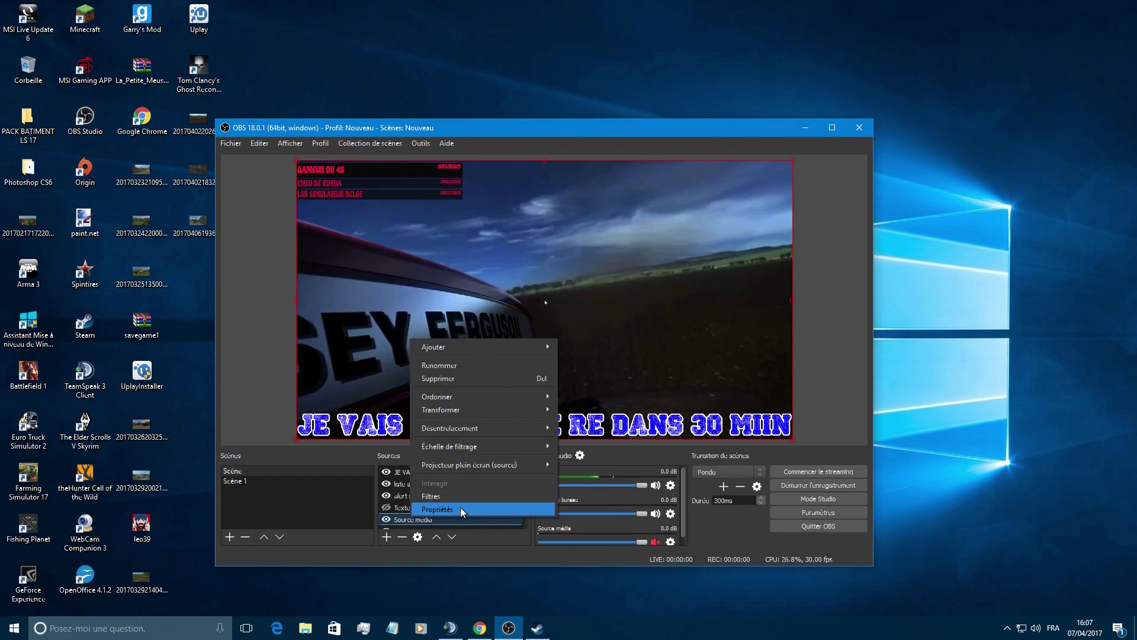
pyautogui.click(460, 507)
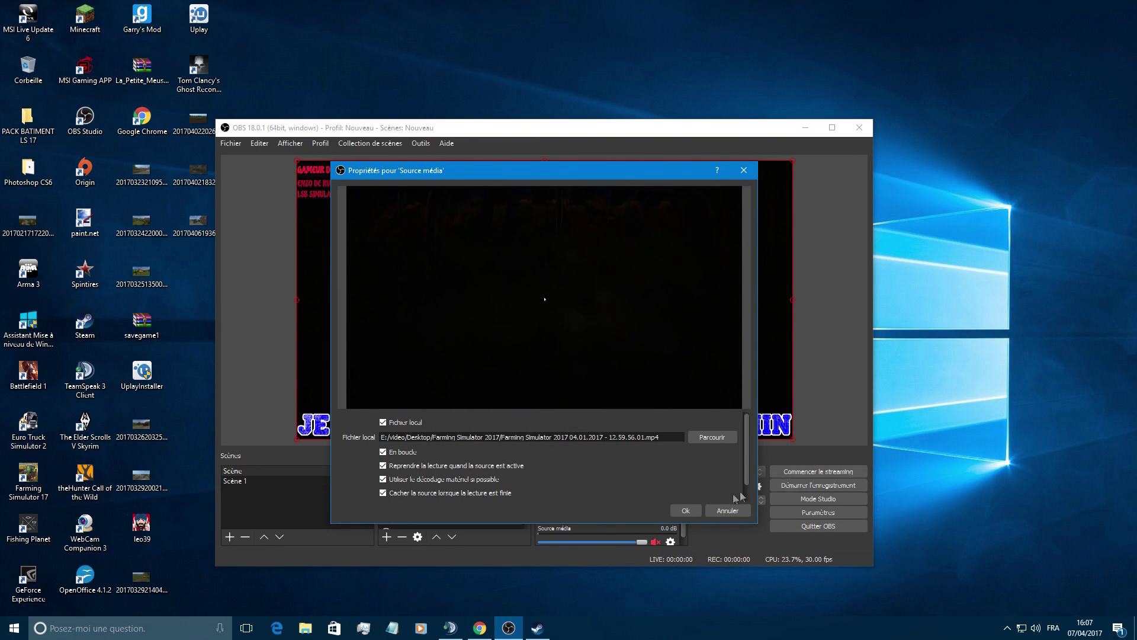
pyautogui.click(685, 509)
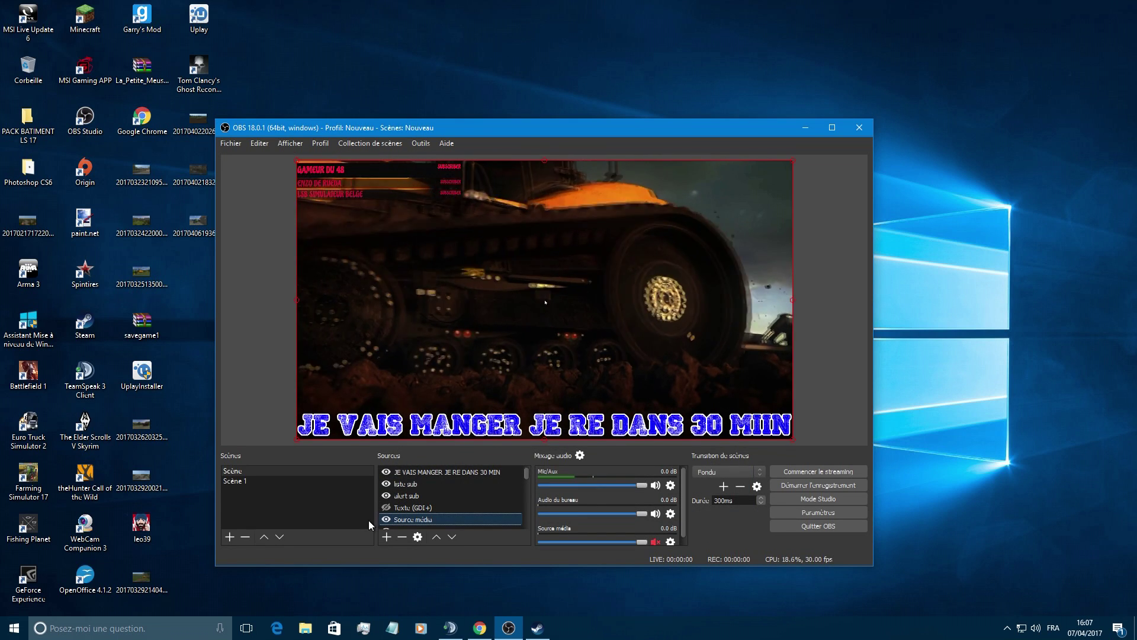
pyautogui.click(386, 519)
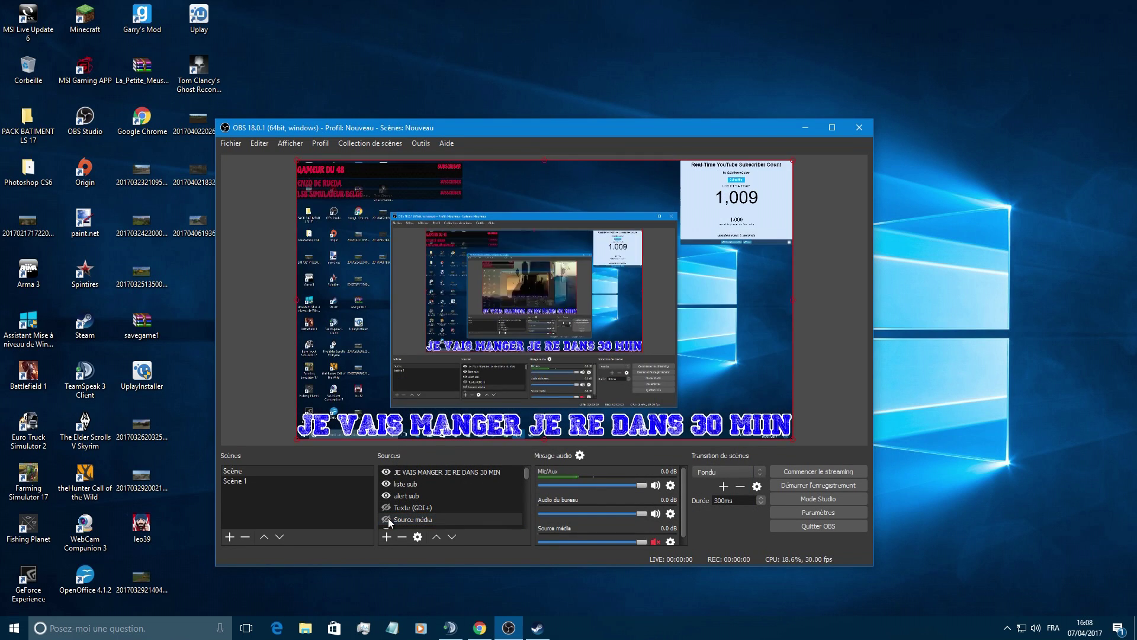
# Step: Review the Mic/Aux audio properties and its list of microphone devices, keeping "Microphone (4- Logitech G930 Headset)"
pyautogui.click(671, 485)
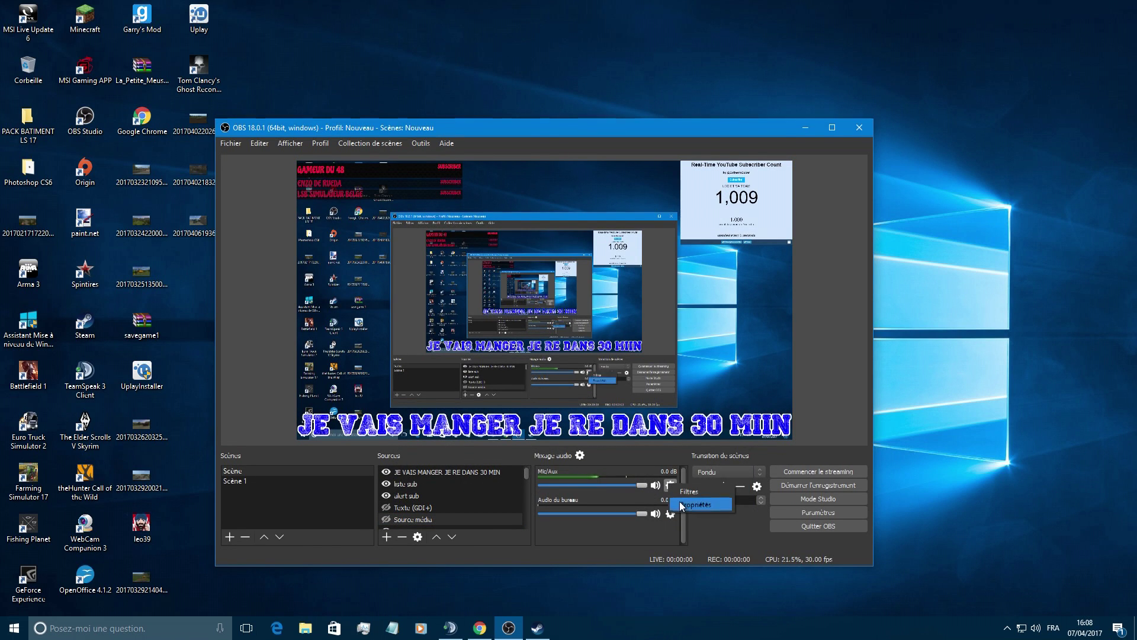
pyautogui.click(682, 505)
pyautogui.click(520, 423)
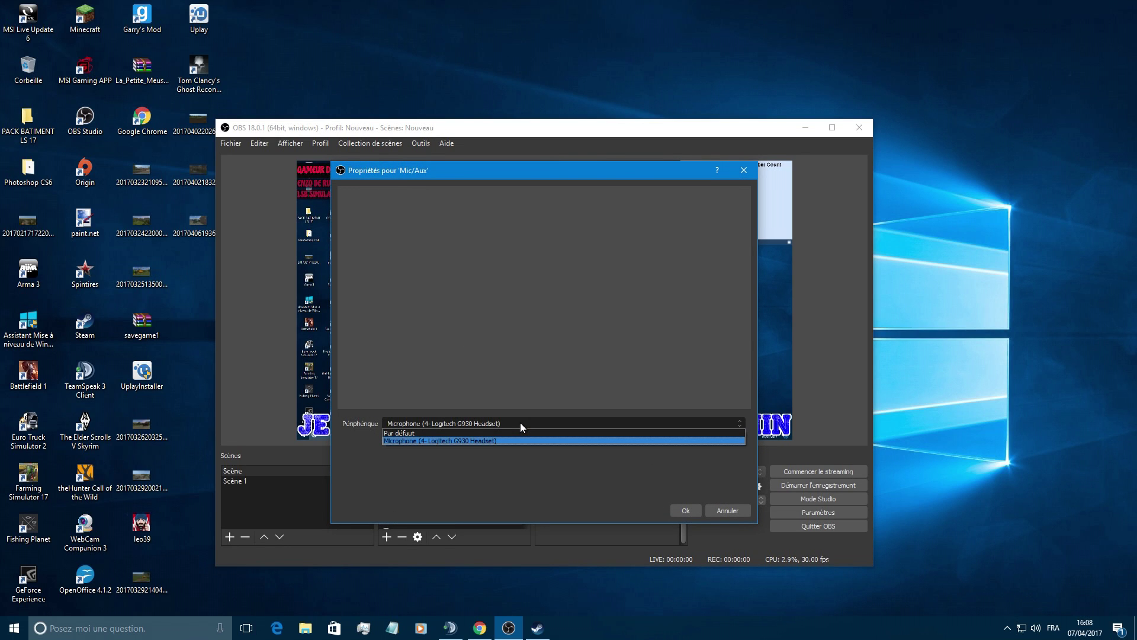
pyautogui.click(520, 423)
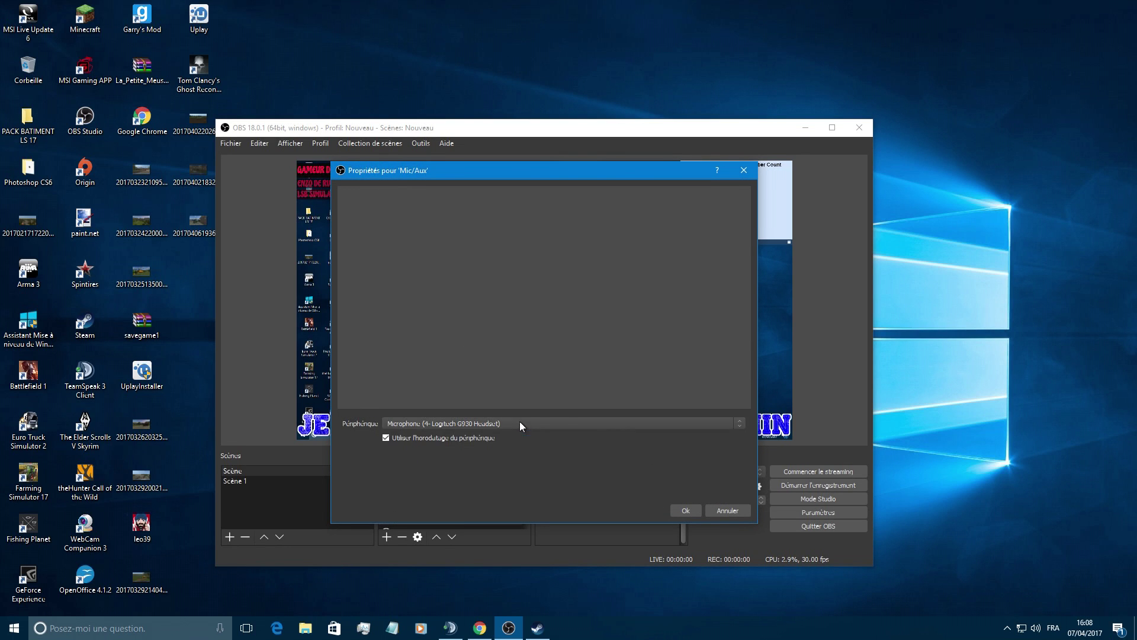
pyautogui.click(681, 510)
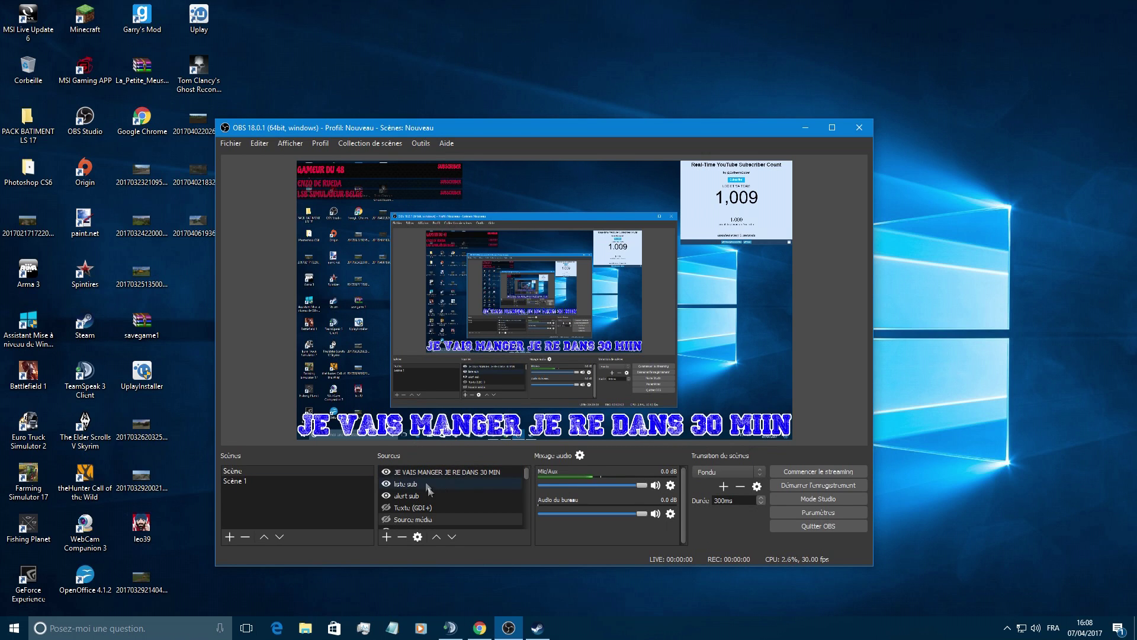
# Step: Start the live stream and confirm that it should begin
pyautogui.scroll(-1, 417, 491)
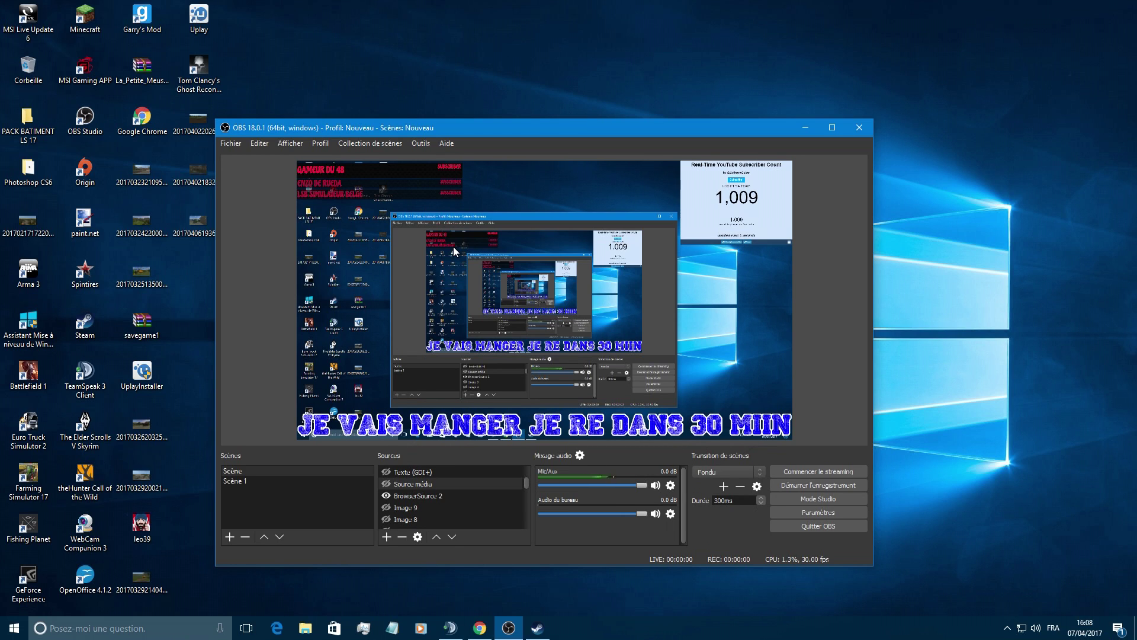
pyautogui.click(834, 473)
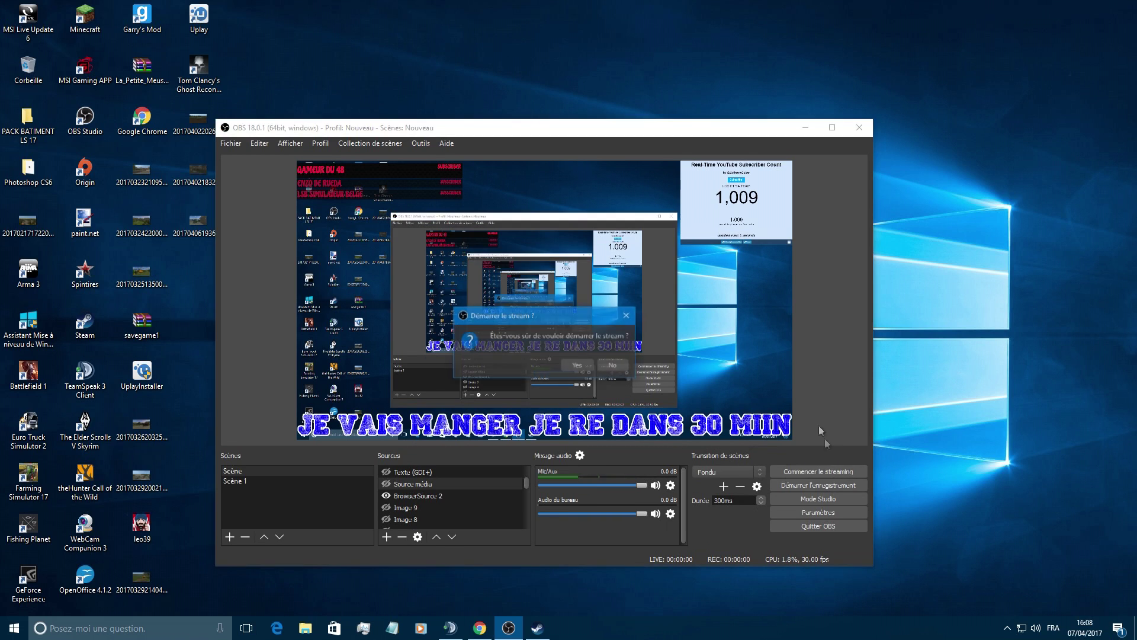
pyautogui.click(585, 364)
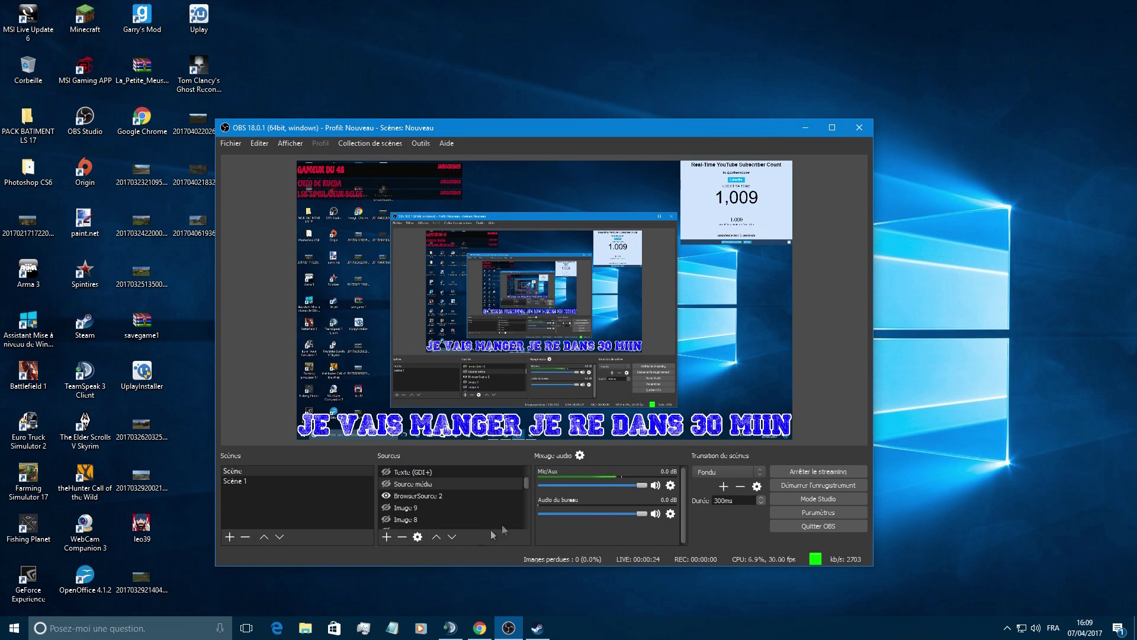
# Step: Minimize OBS, switch to the YouTube live dashboard in Chrome and look at the channel's account options
pyautogui.click(803, 127)
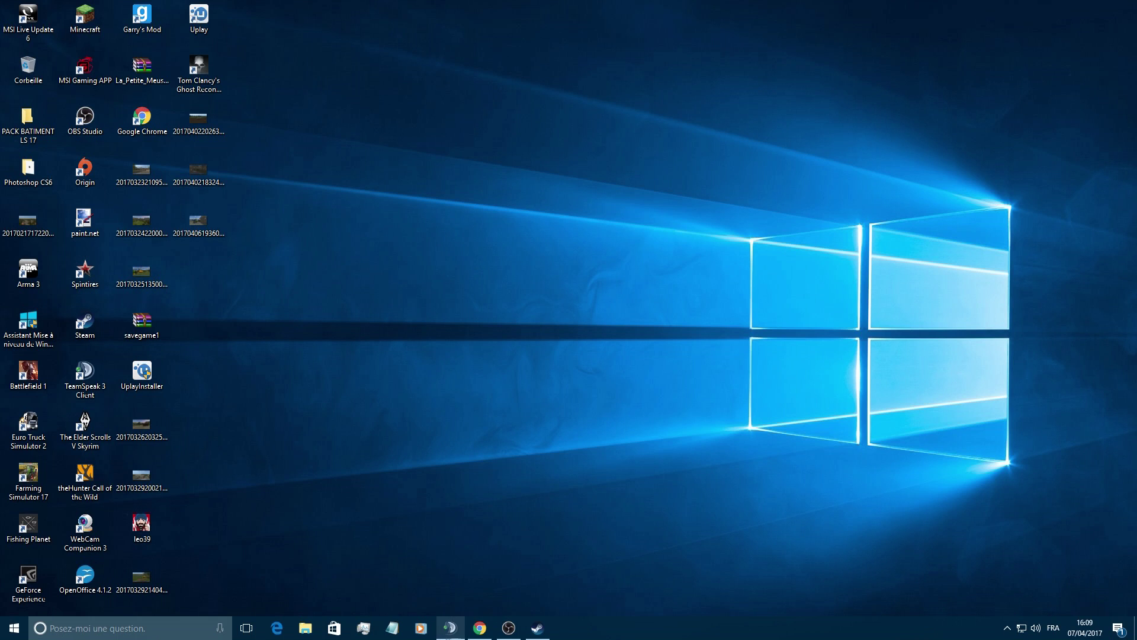
pyautogui.click(479, 628)
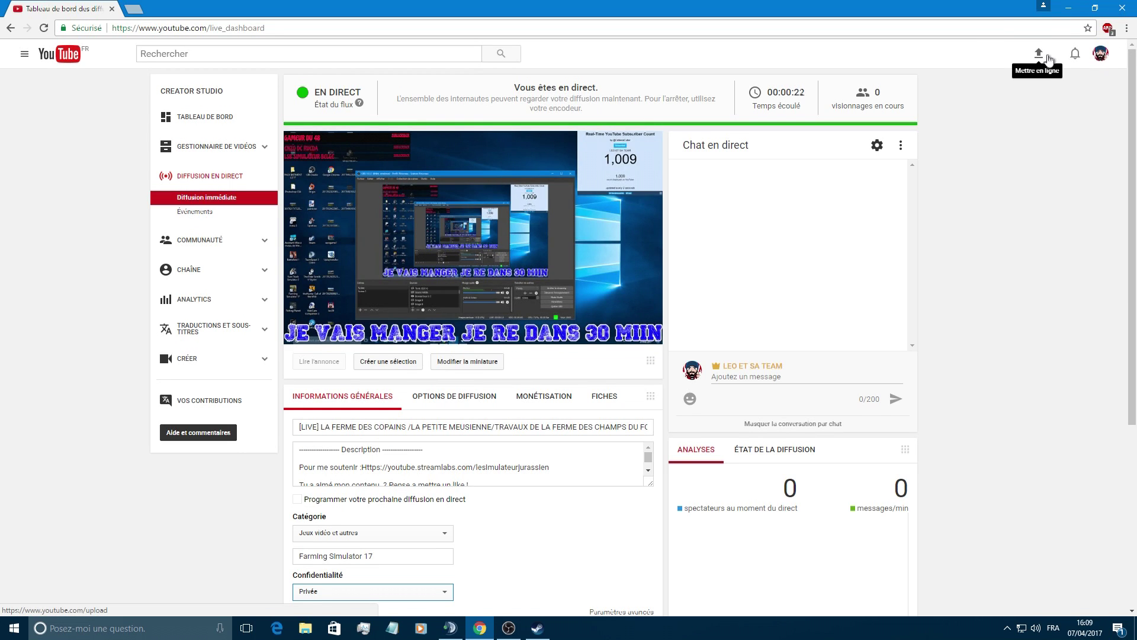
pyautogui.click(1100, 53)
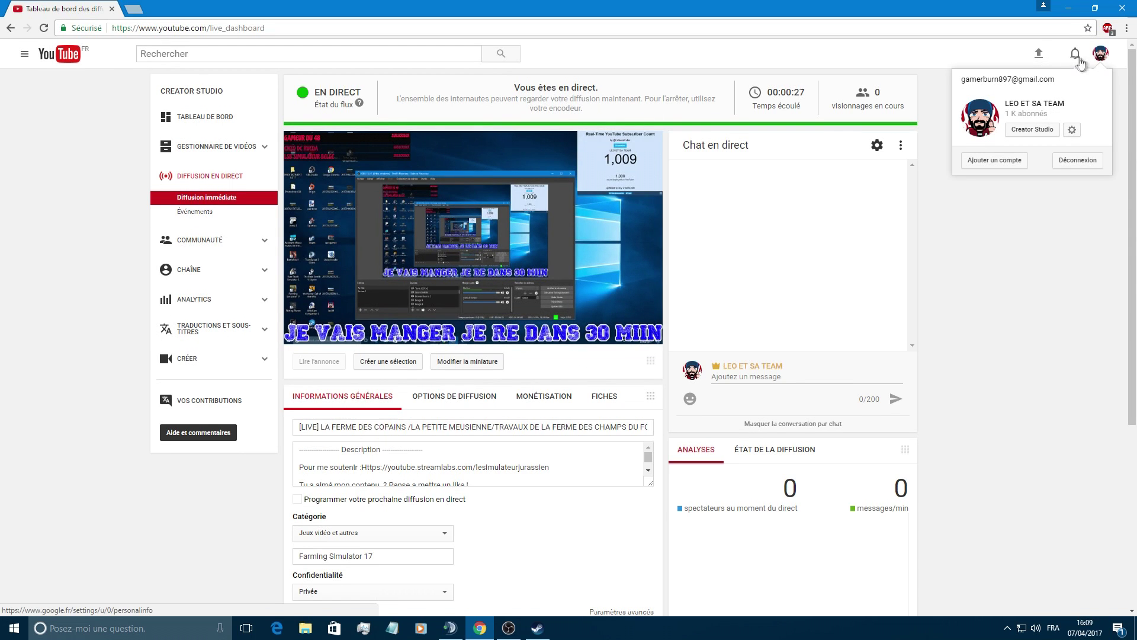
pyautogui.click(1102, 54)
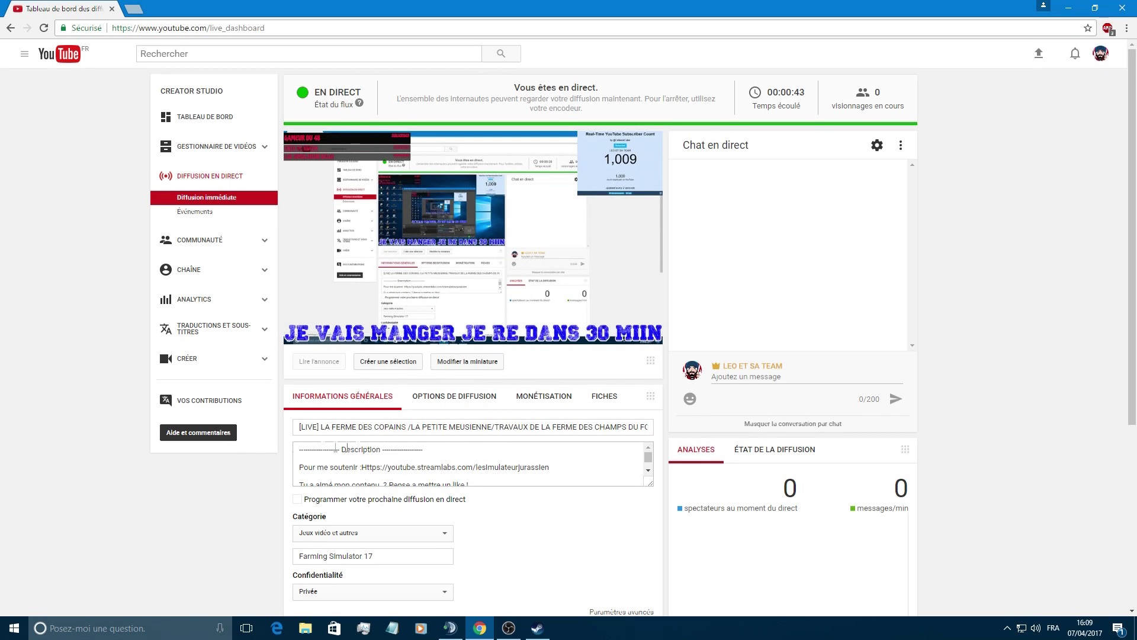
# Step: Examine the live stream's description, category choices, privacy setting and encoder configuration on the dashboard
pyautogui.scroll(-5, 335, 456)
pyautogui.scroll(-3, 427, 452)
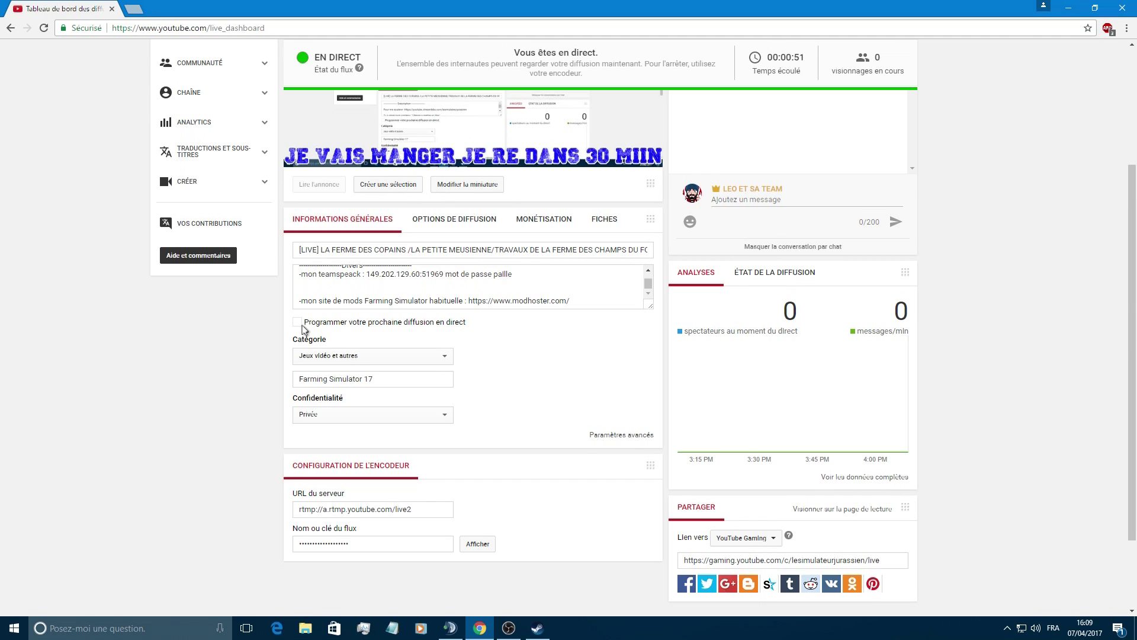
pyautogui.click(340, 356)
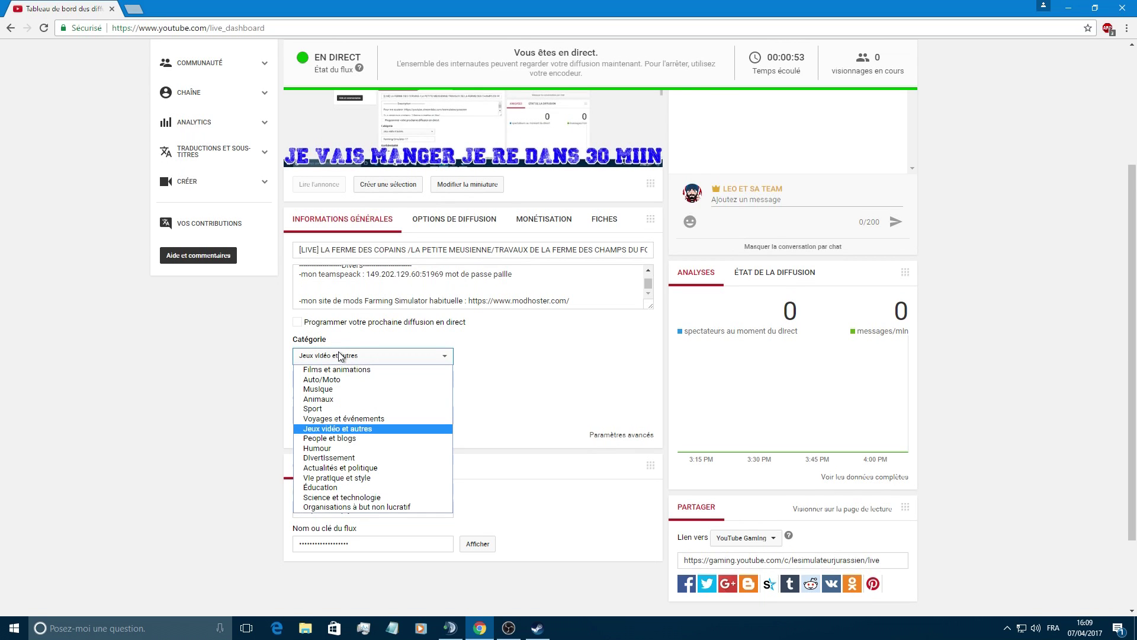
pyautogui.click(341, 356)
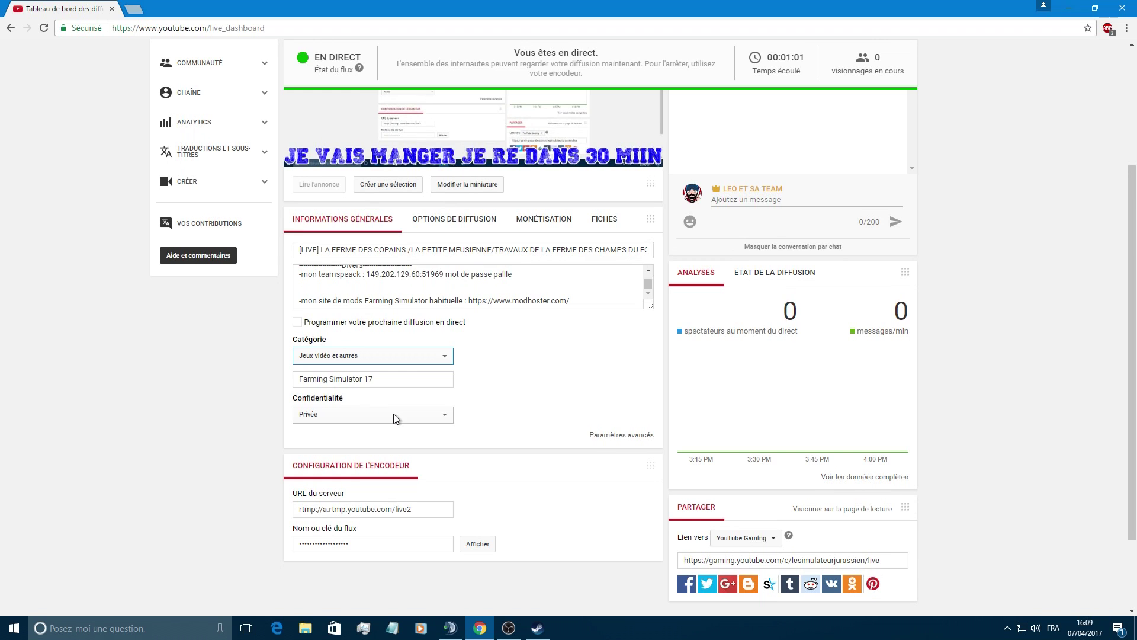
pyautogui.scroll(-1, 409, 426)
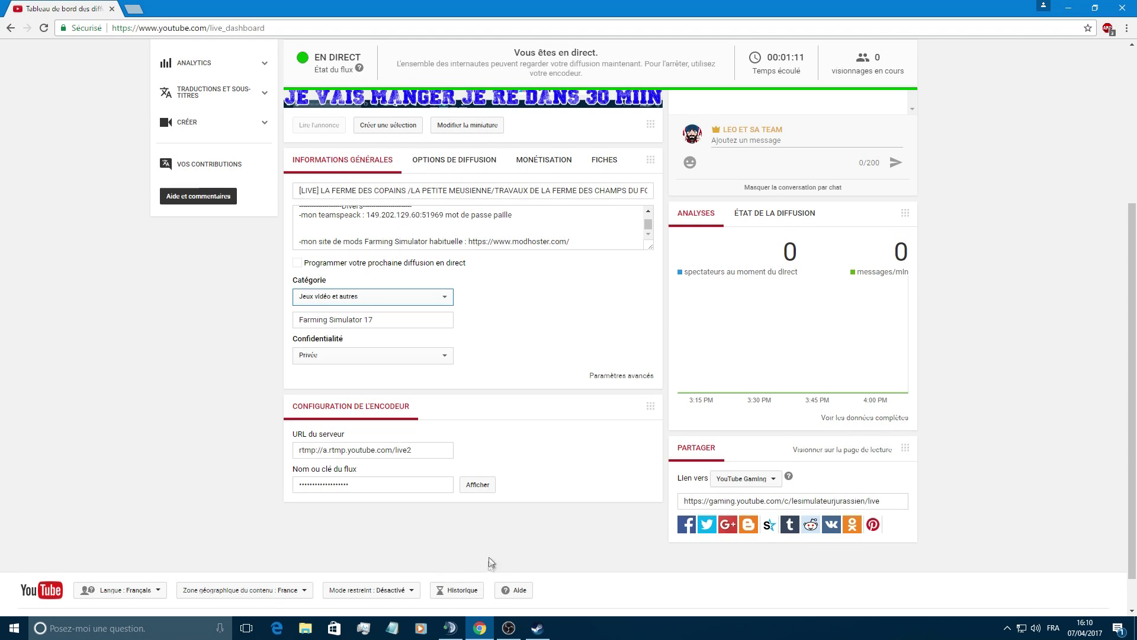
# Step: Browse the MINIATURE folder for a stream thumbnail image and close the file picker without choosing one
pyautogui.scroll(2, 773, 198)
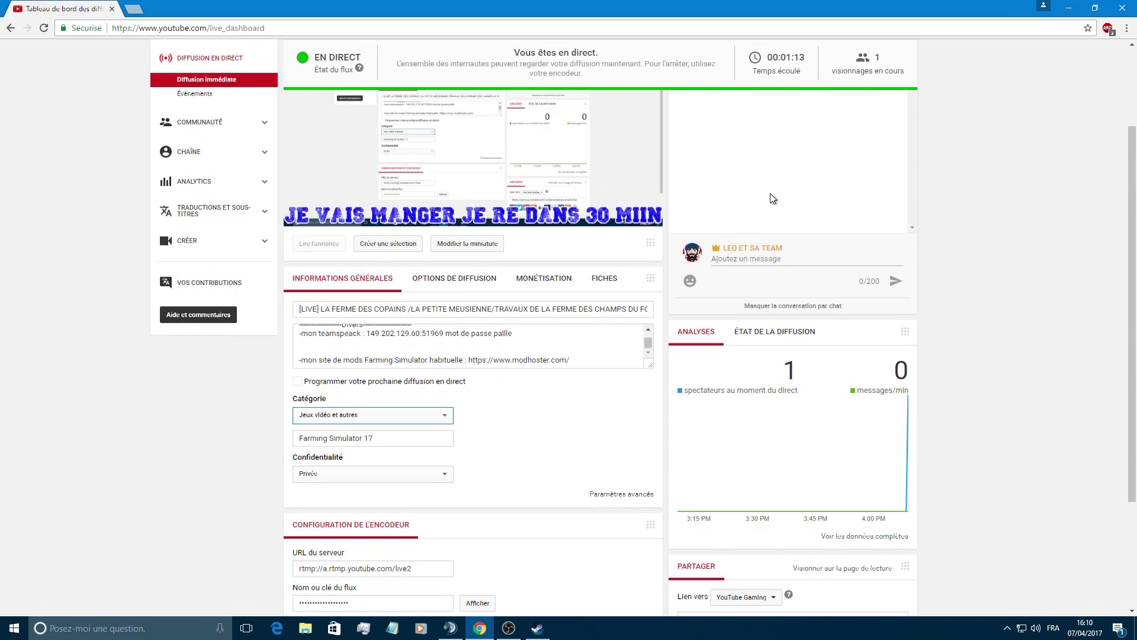
pyautogui.scroll(2, 770, 193)
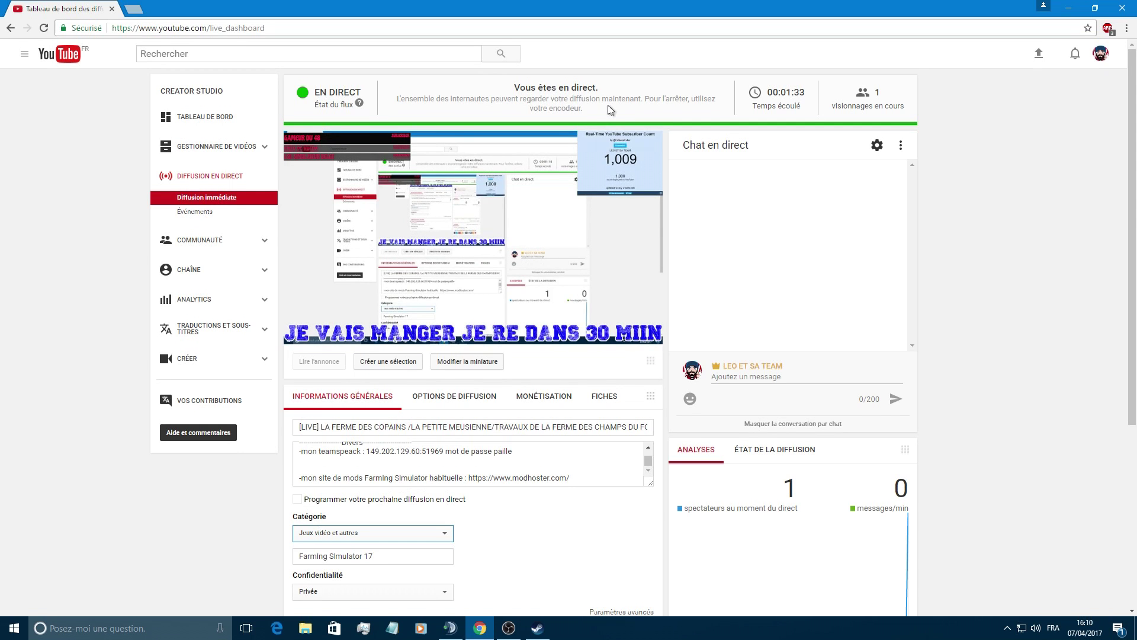
pyautogui.click(467, 361)
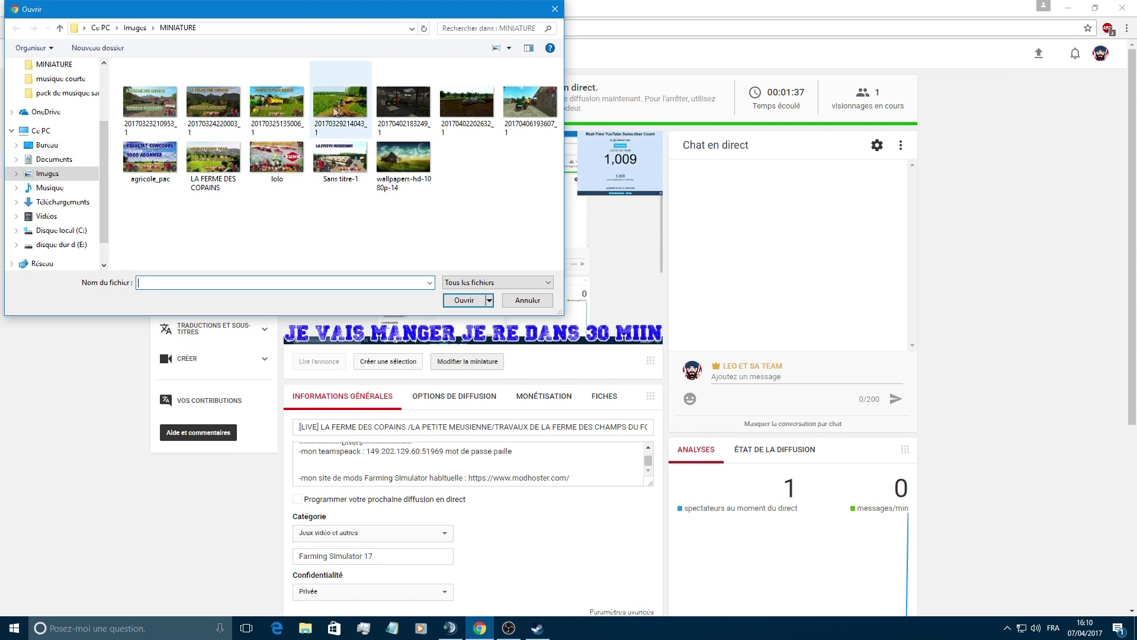
pyautogui.click(554, 9)
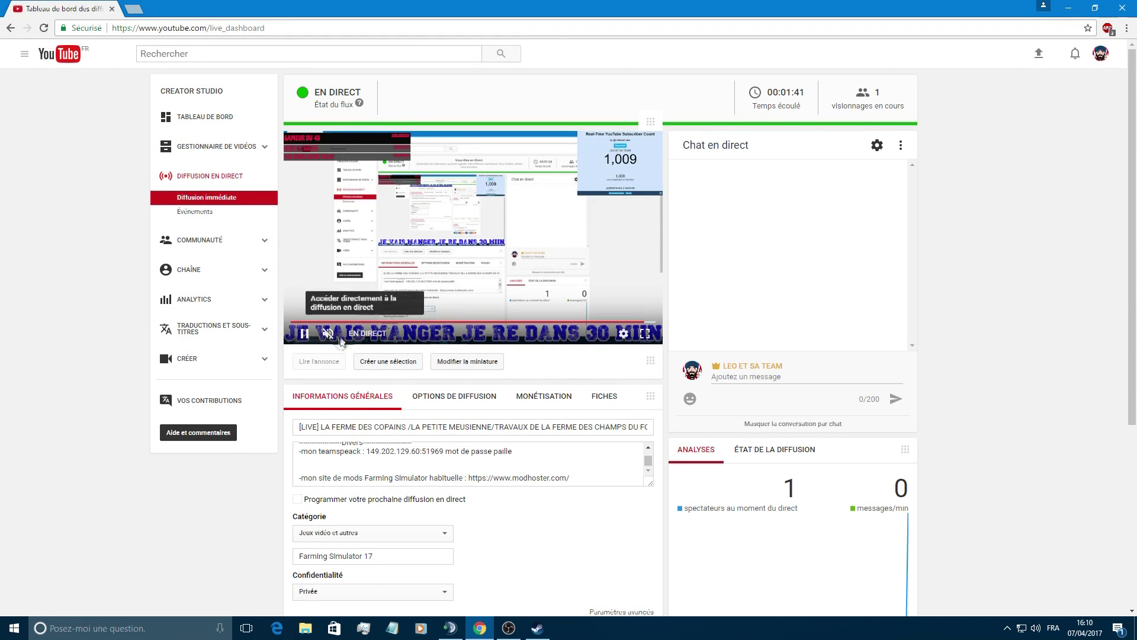
# Step: Minimize Chrome, switch back to OBS and make the "Source média" source visible in the live scene
pyautogui.click(1069, 9)
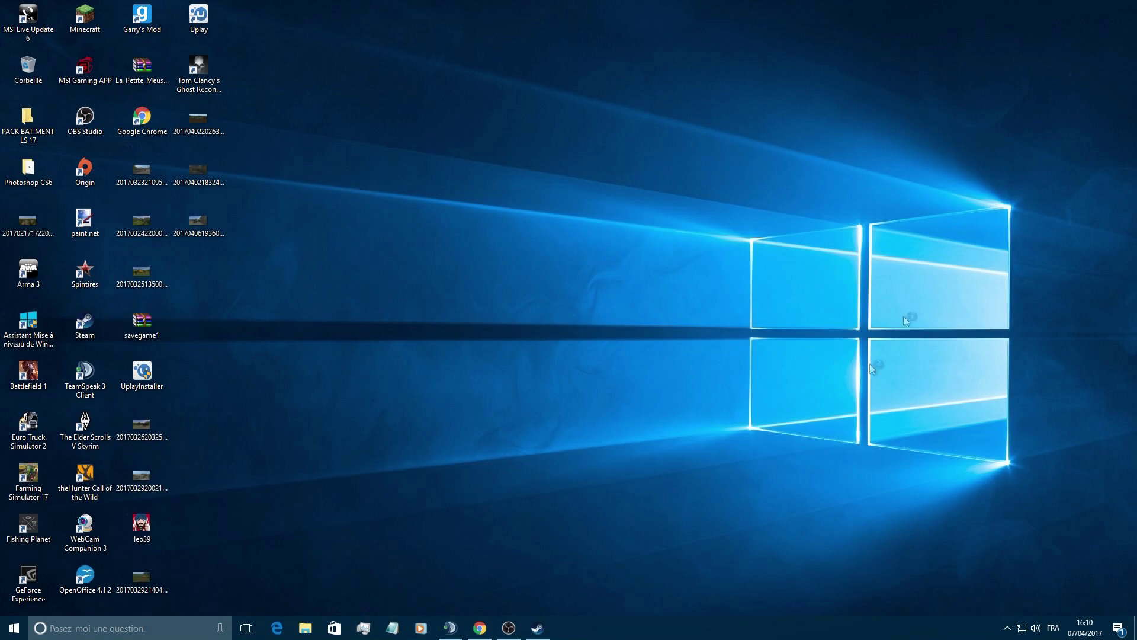
pyautogui.click(508, 628)
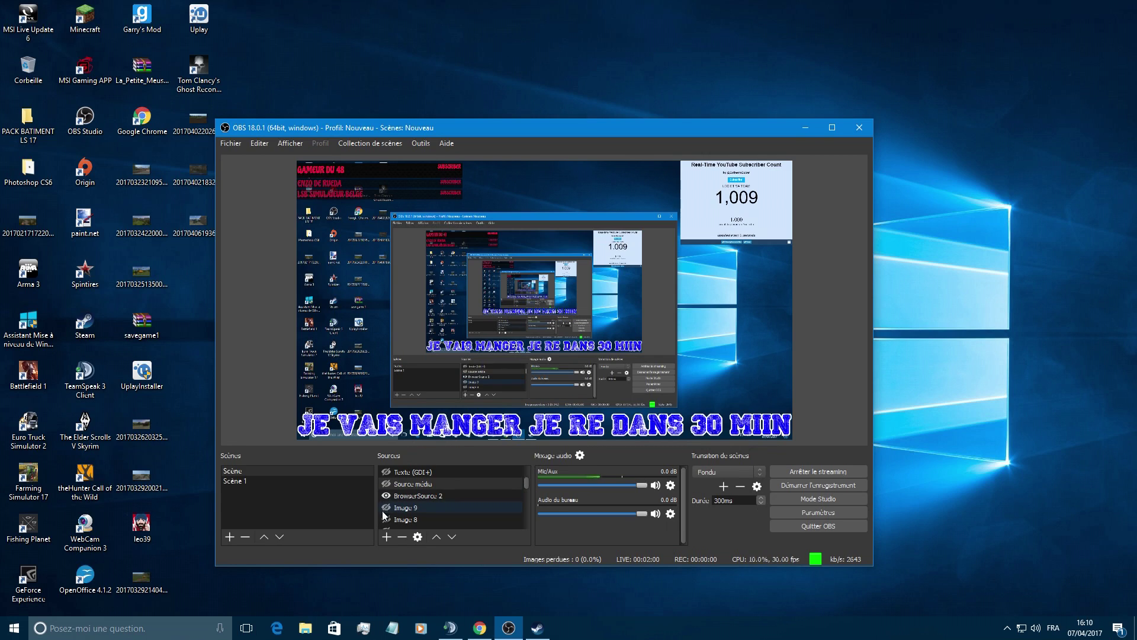
pyautogui.click(385, 483)
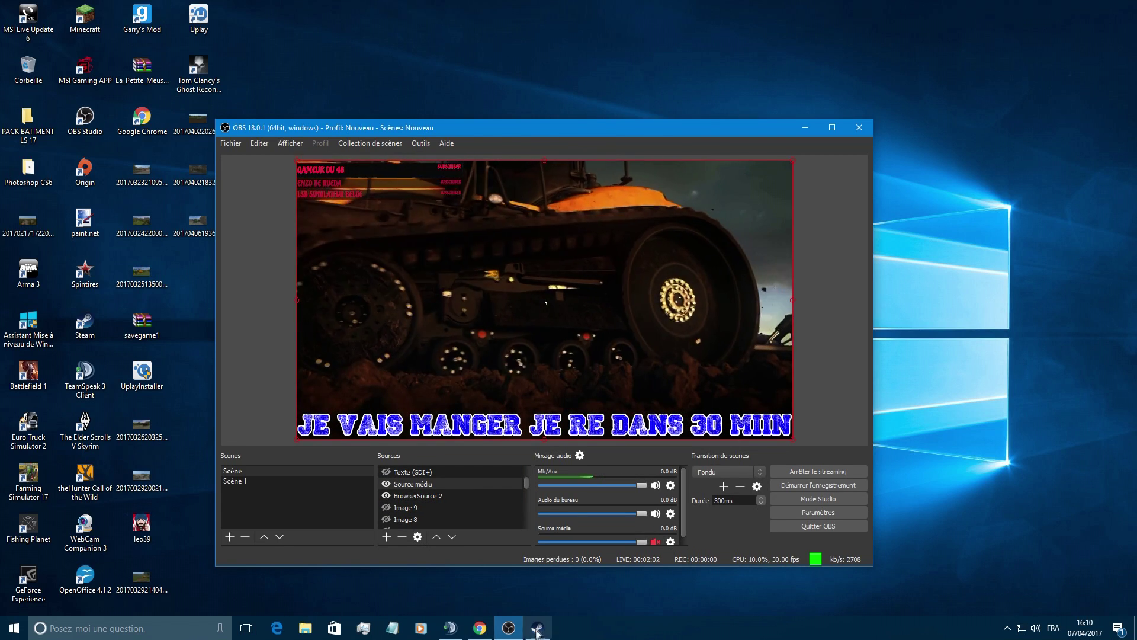
# Step: Check the live broadcast's preview on the YouTube dashboard in Chrome and return to OBS
pyautogui.click(478, 628)
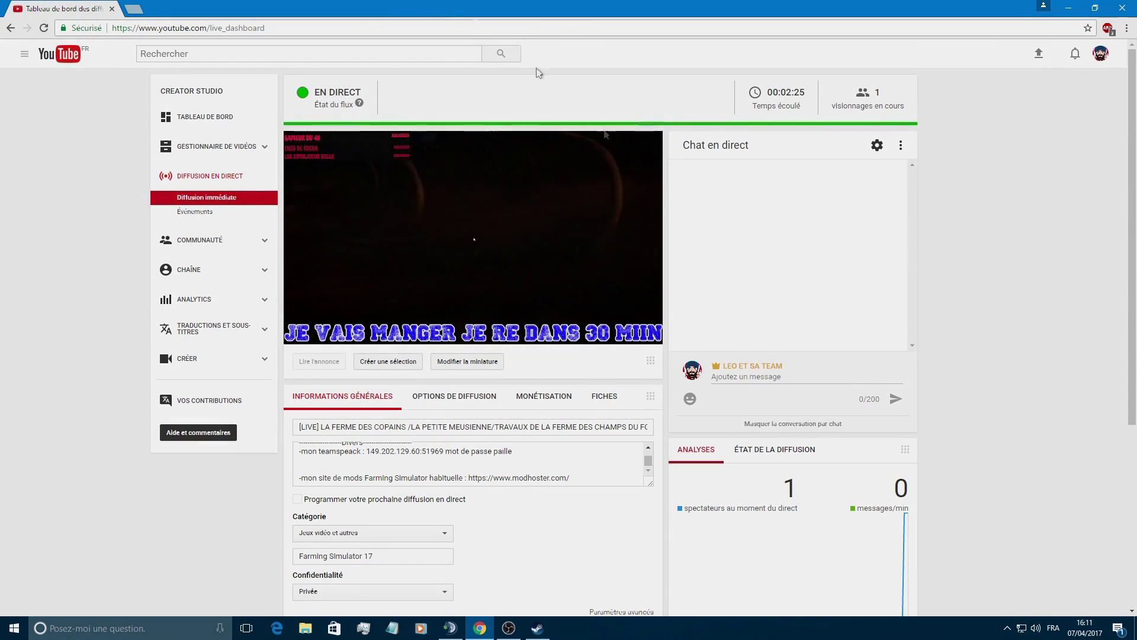
pyautogui.scroll(-5, 432, 357)
pyautogui.hotkey('alt', 'Tab')
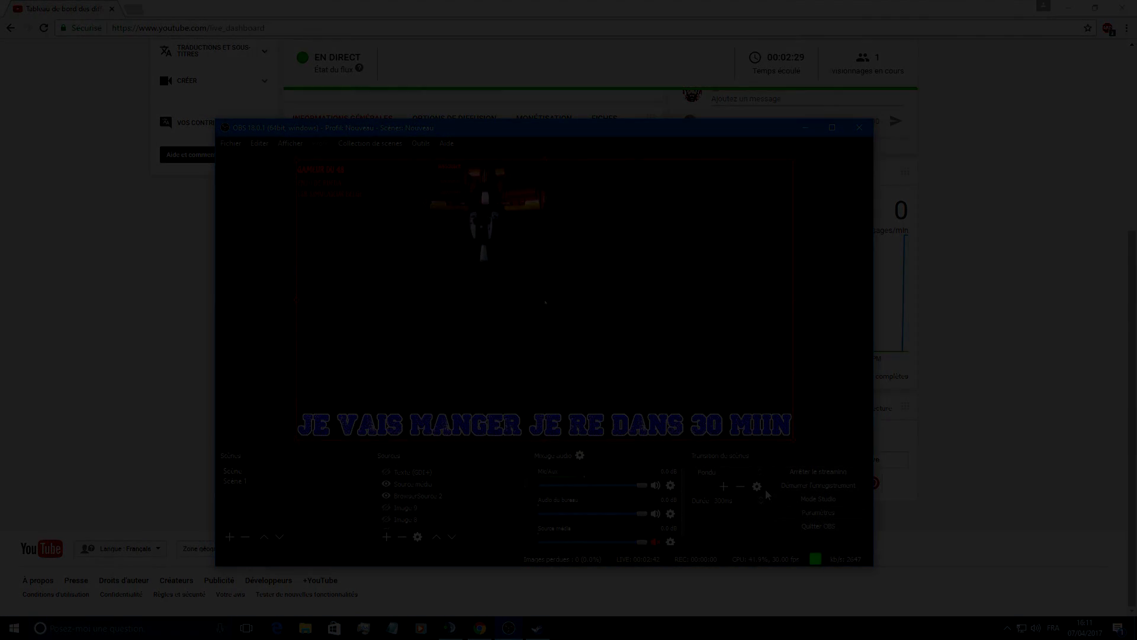